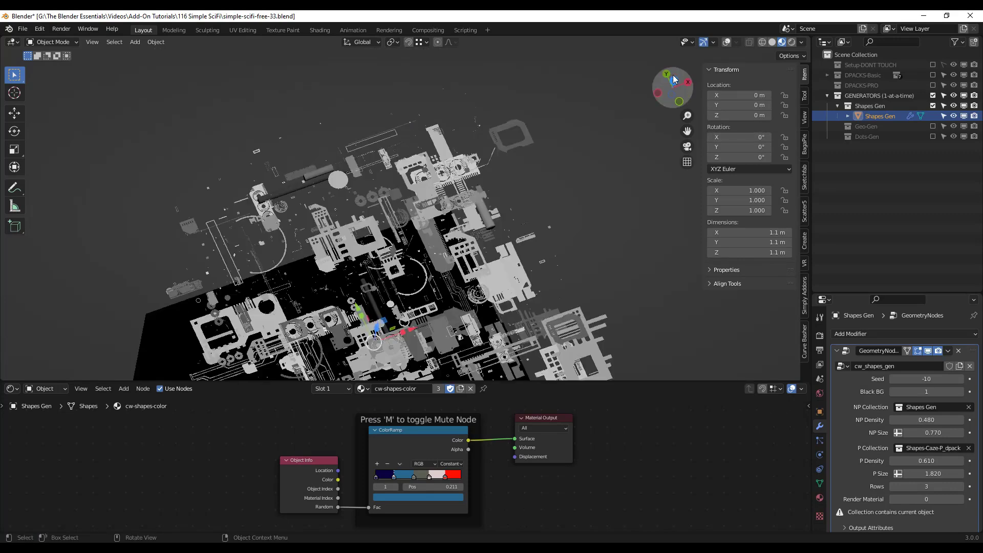
# - Switch the Shapes Gen geometry nodes modifier to the cw_dots_gen node group and set P Size to 0.870
pyautogui.scroll(3, 487, 150)
pyautogui.scroll(1, 487, 150)
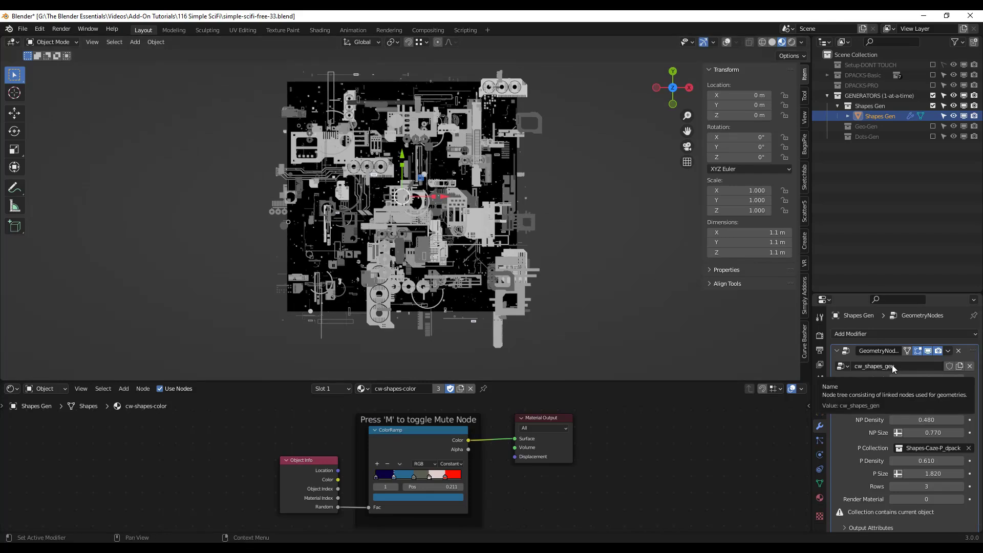
pyautogui.click(842, 366)
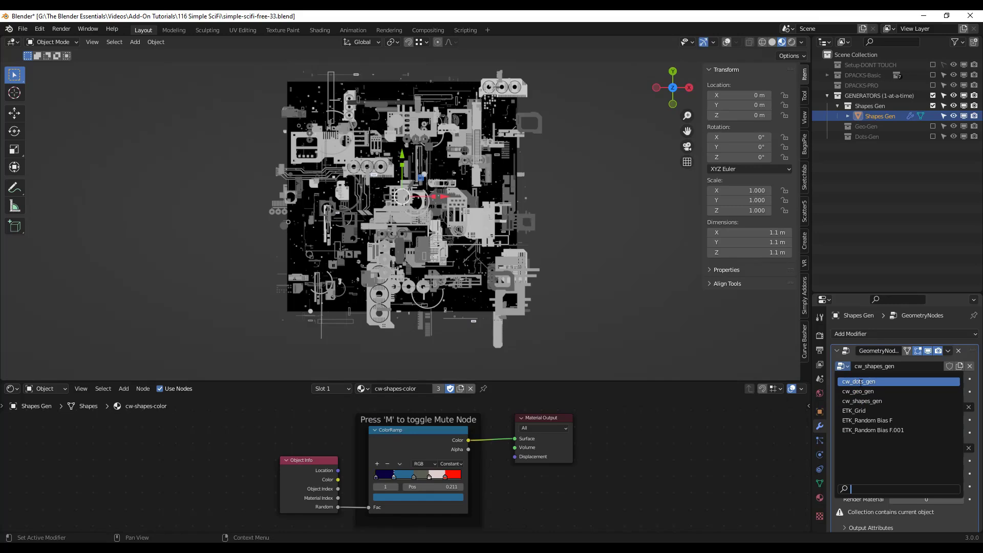
pyautogui.click(861, 381)
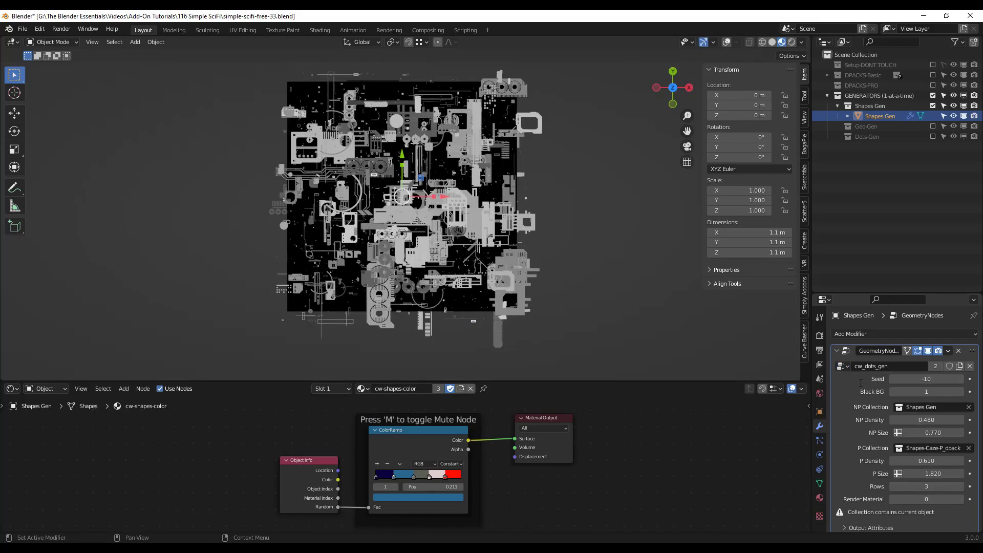
pyautogui.moveTo(939, 474); pyautogui.dragTo(911, 474)
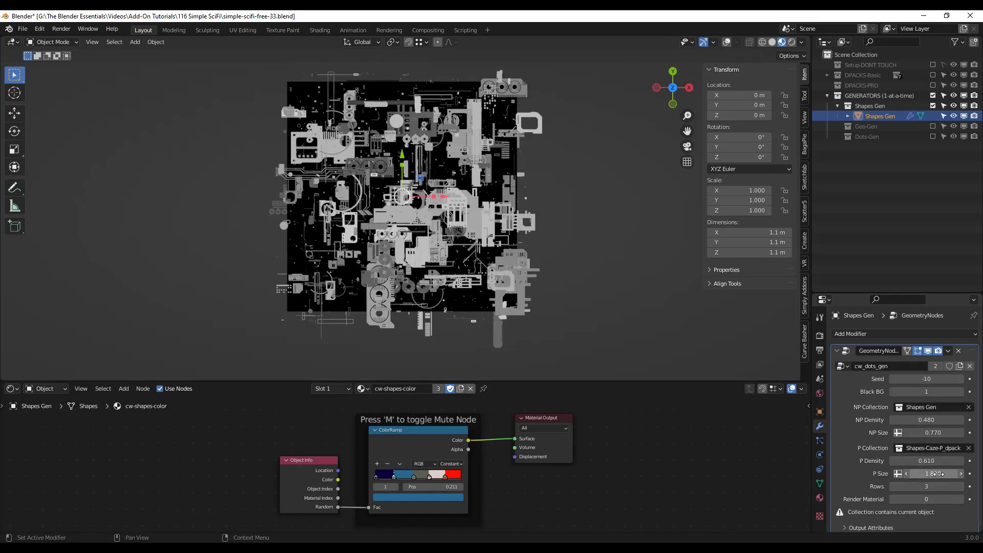
pyautogui.scroll(2, 482, 256)
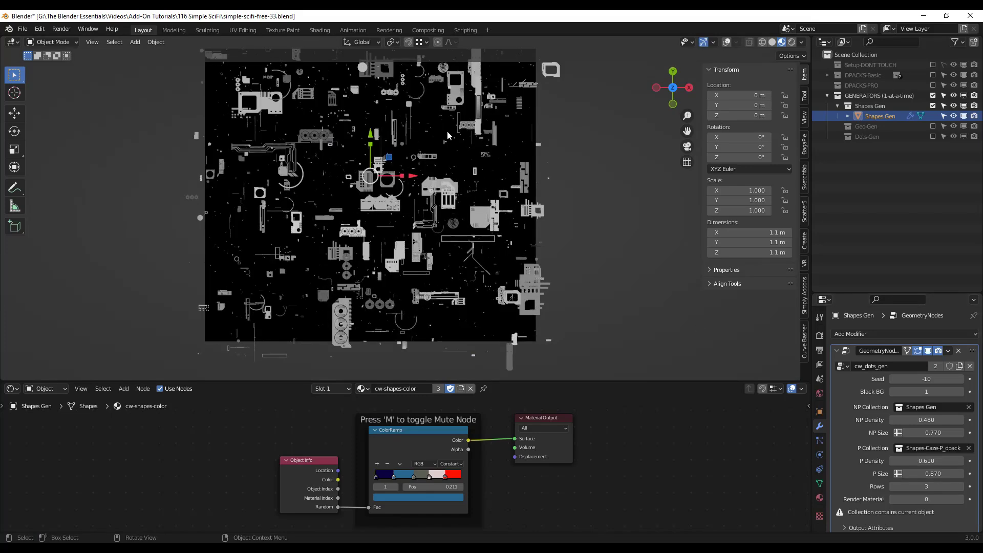
pyautogui.scroll(-1, 463, 196)
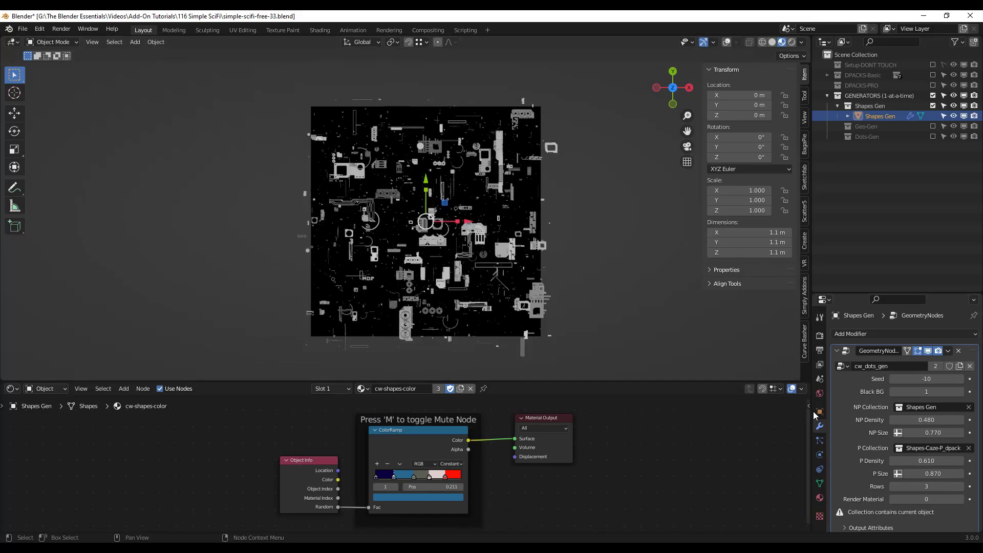
# - Set the modifier's NP Collection to Dots-Apollox-NP_dpack
pyautogui.click(921, 407)
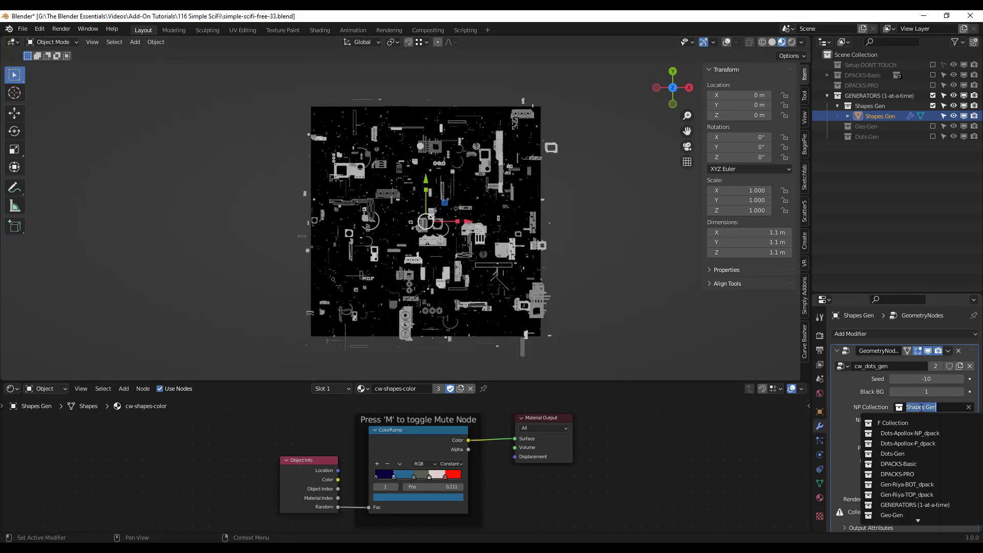
pyautogui.click(910, 433)
pyautogui.scroll(3, 411, 203)
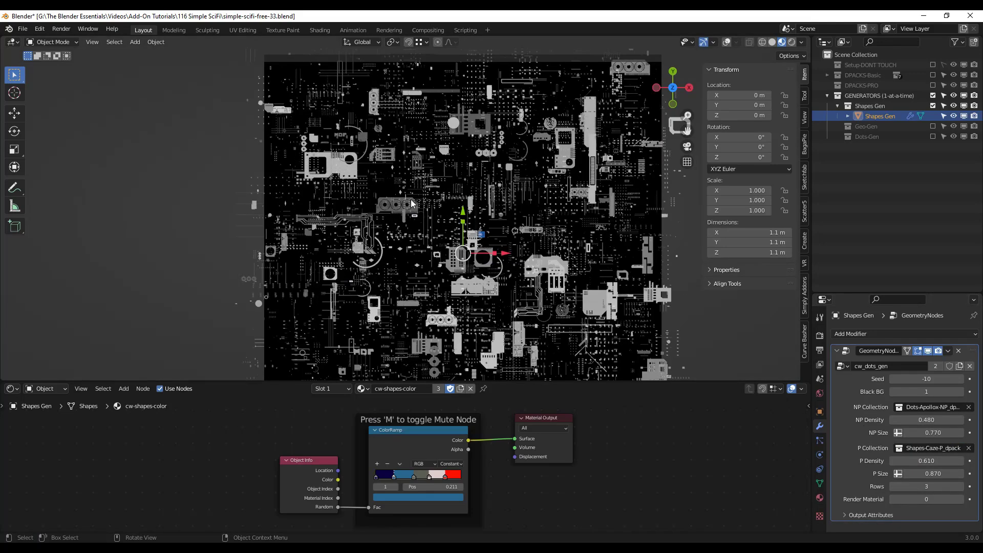
pyautogui.scroll(-1, 447, 193)
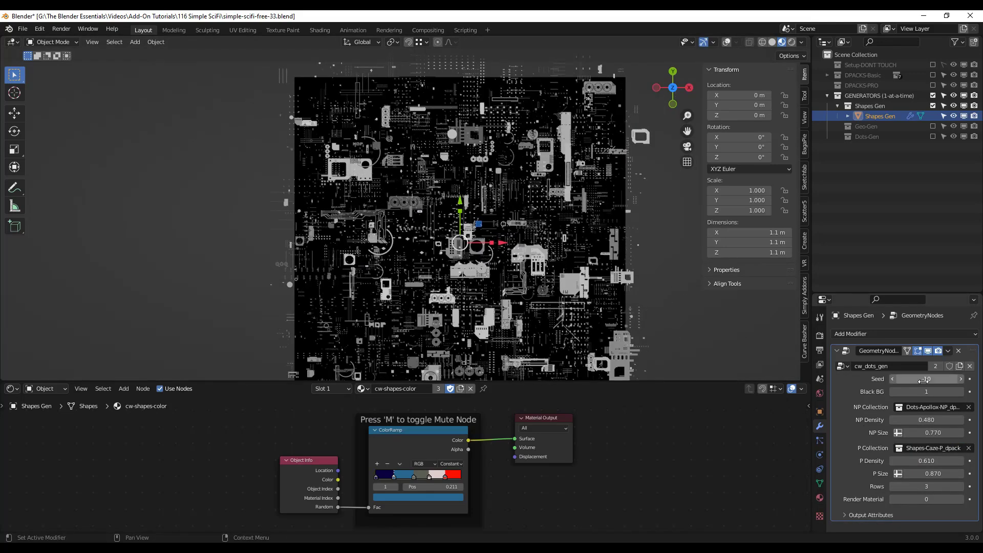
# - Switch the Shapes Gen geometry nodes modifier to the cw_geo_gen node group
pyautogui.click(842, 366)
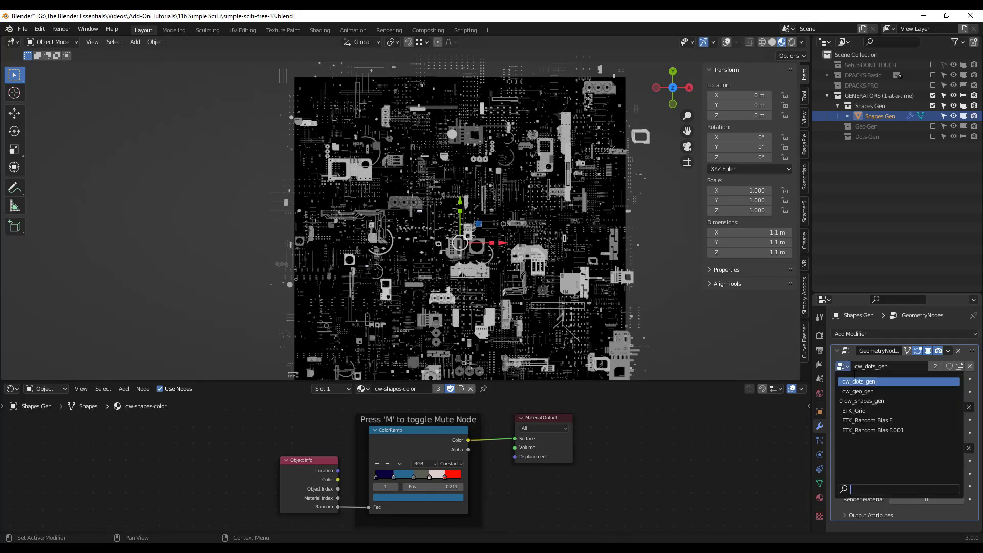
pyautogui.click(864, 388)
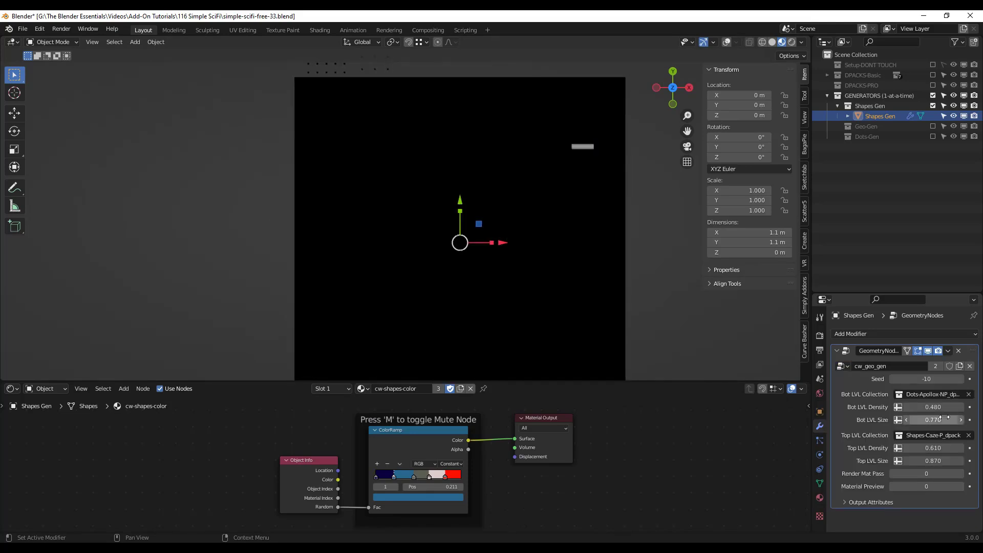
pyautogui.scroll(-3, 555, 174)
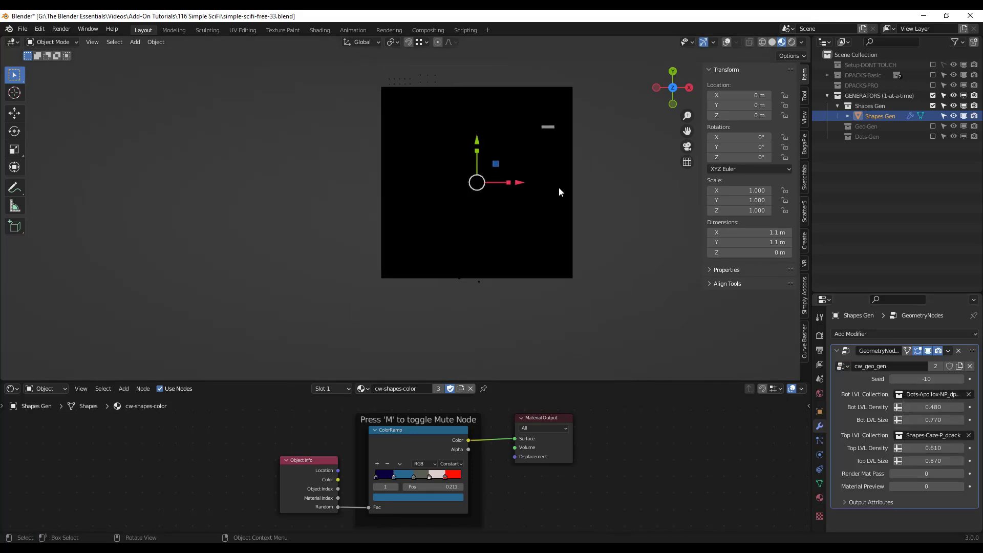
pyautogui.scroll(2, 532, 149)
# - Set the Bot LVL Collection to Geo-Gen, with Bot LVL Density 0.520 and Bot LVL Size 0.880
pyautogui.click(900, 396)
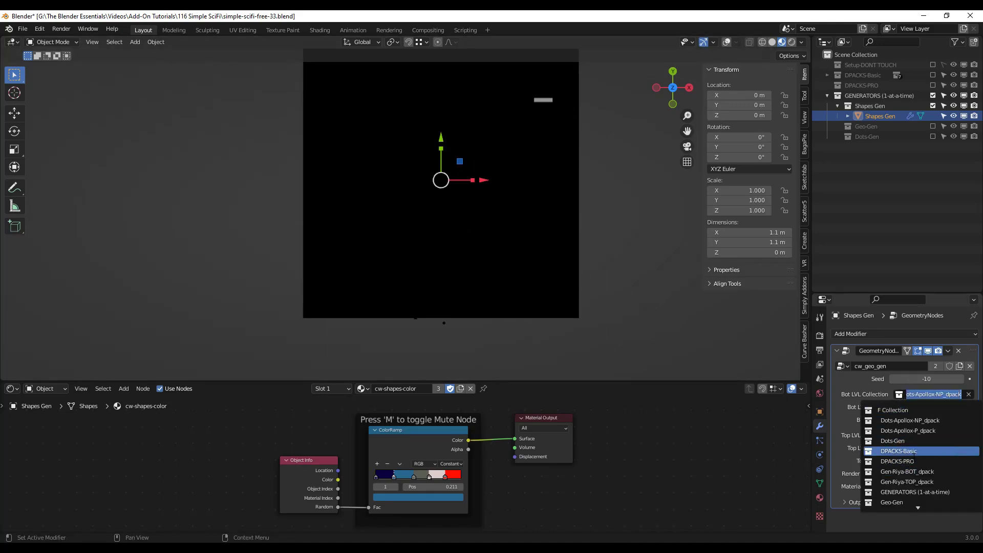
pyautogui.click(895, 502)
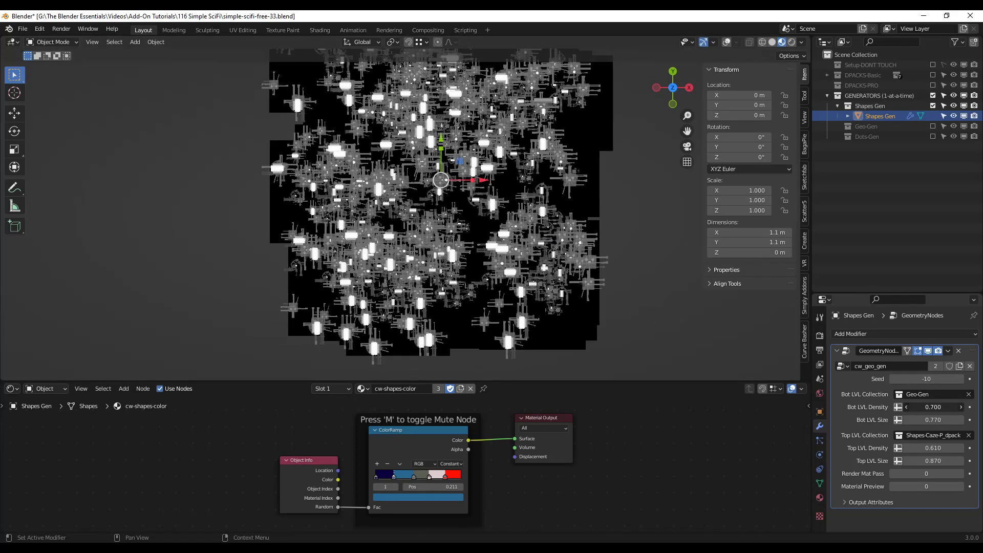
pyautogui.moveTo(933, 407)
pyautogui.mouseDown()
pyautogui.moveTo(962, 407)
pyautogui.moveTo(921, 407)
pyautogui.moveTo(958, 420)
pyautogui.moveTo(907, 420)
pyautogui.moveTo(922, 420)
pyautogui.mouseUp()
# - Inspect the generated bottom-level geometry from several angles and change the generator's Seed to 7
pyautogui.scroll(8, 567, 273)
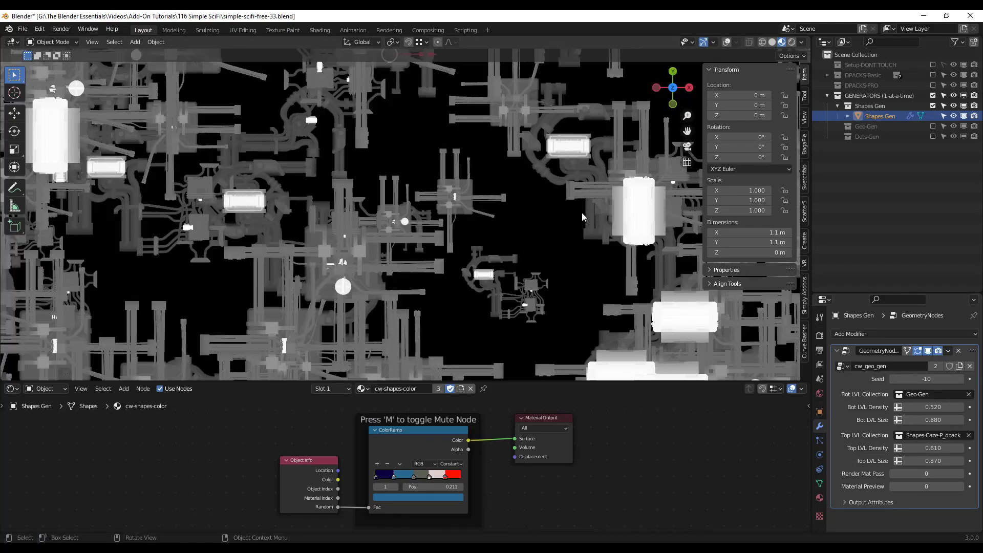
pyautogui.scroll(-6, 542, 223)
pyautogui.moveTo(542, 223); pyautogui.dragTo(515, 179, button='middle')
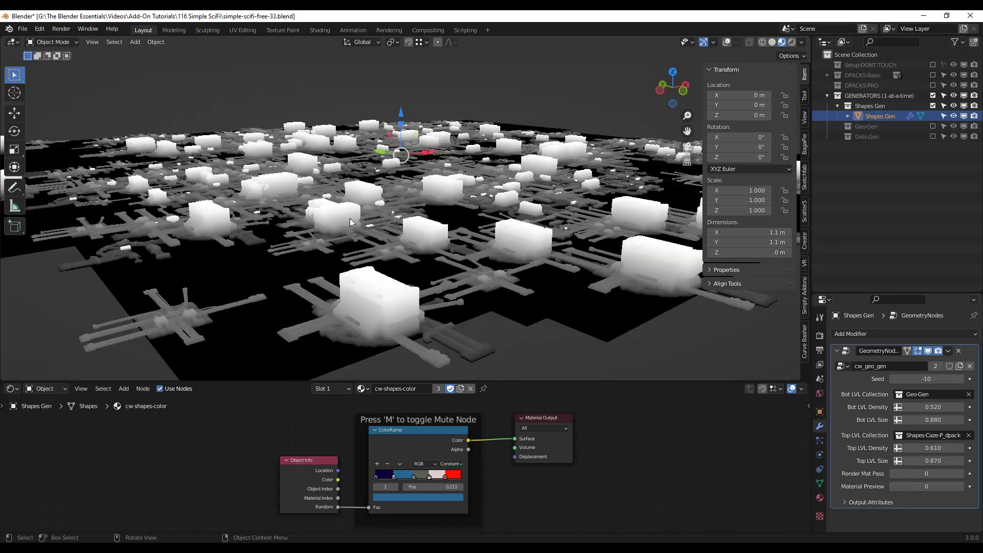
pyautogui.moveTo(351, 221); pyautogui.dragTo(403, 205, button='middle')
pyautogui.scroll(-3, 461, 192)
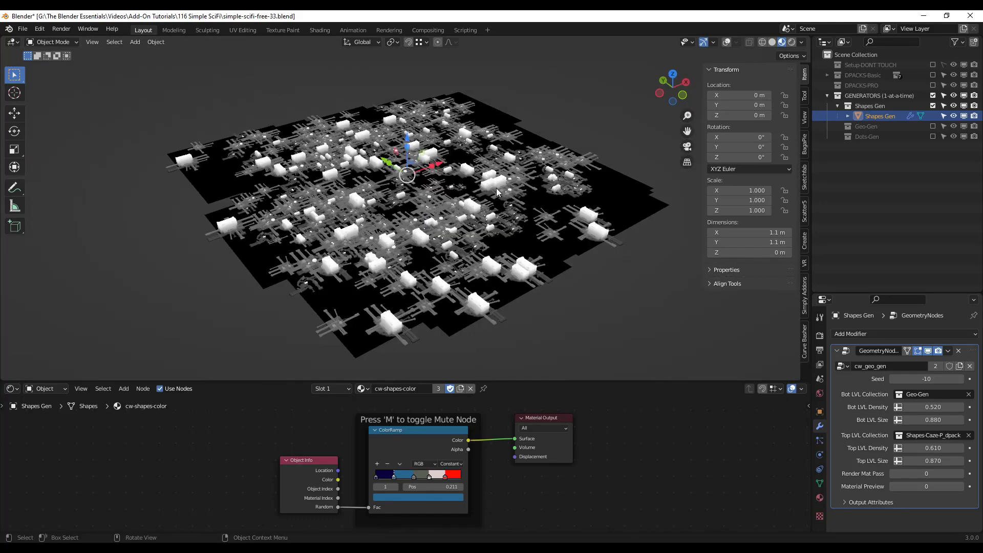
pyautogui.scroll(4, 523, 193)
pyautogui.moveTo(522, 193); pyautogui.dragTo(505, 204, button='middle')
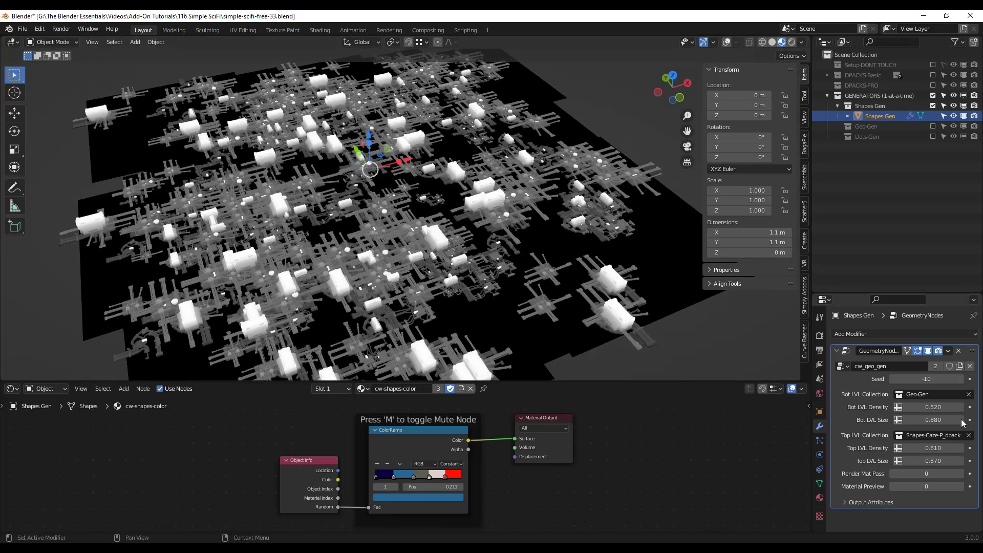
pyautogui.moveTo(935, 378); pyautogui.dragTo(960, 377)
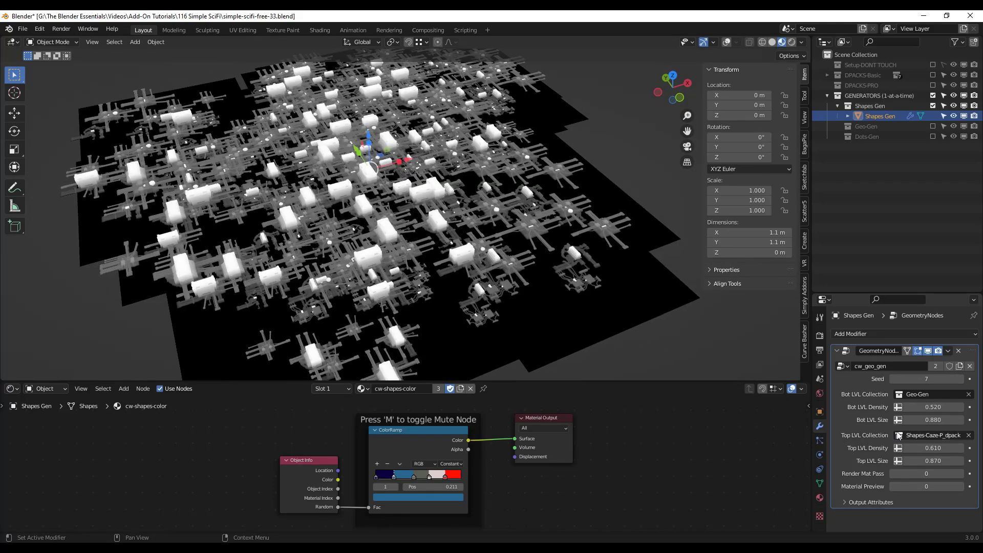
# - Set the Top LVL Collection to Gen-Riya-TOP_dpack, with Top LVL Density 0.640 and Top LVL Size 0.910
pyautogui.click(929, 435)
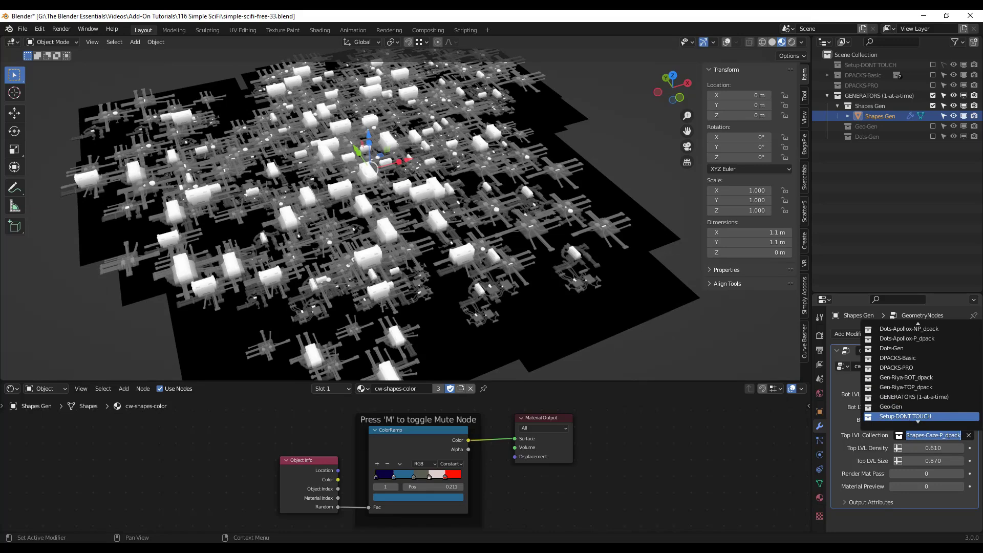
pyautogui.scroll(-1, 902, 409)
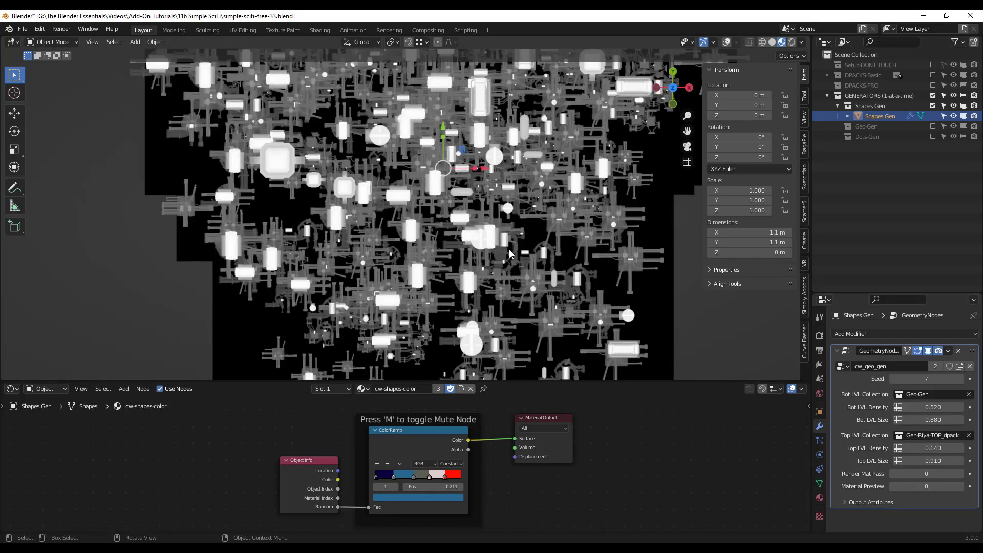
pyautogui.moveTo(509, 253); pyautogui.dragTo(493, 210, button='middle')
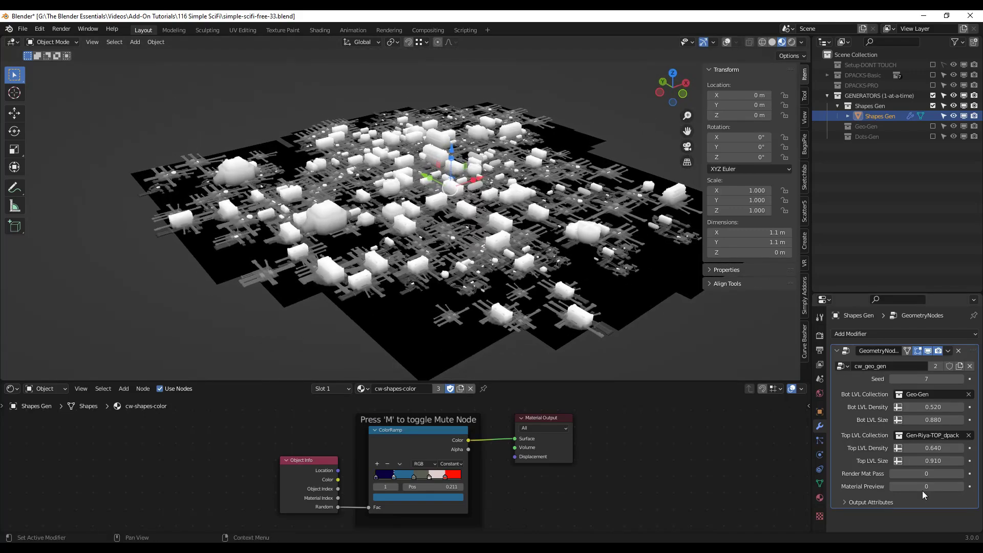
# - Set Material Preview to 1 on the generator and inspect the textured greebles up close
pyautogui.moveTo(919, 486); pyautogui.dragTo(925, 486)
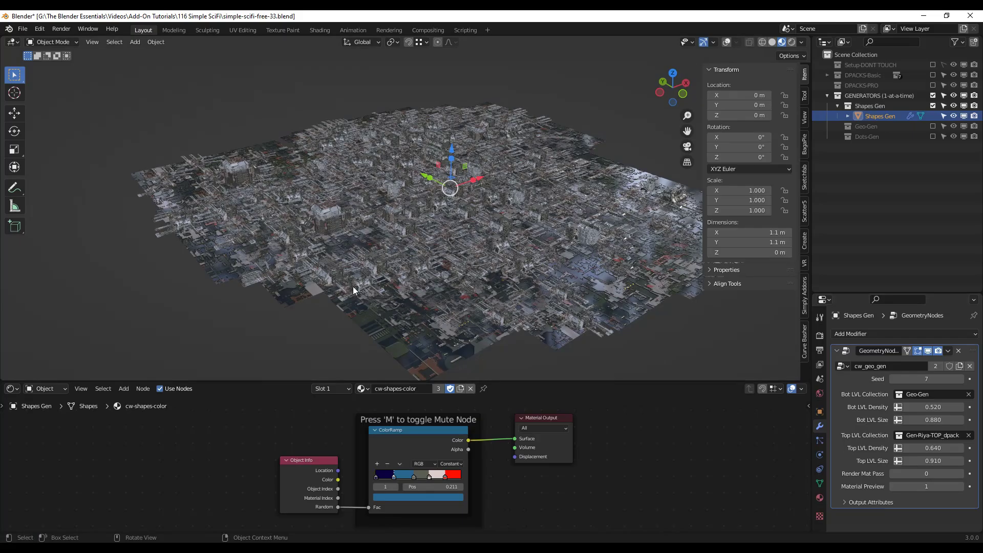
pyautogui.scroll(5, 420, 285)
pyautogui.scroll(6, 422, 281)
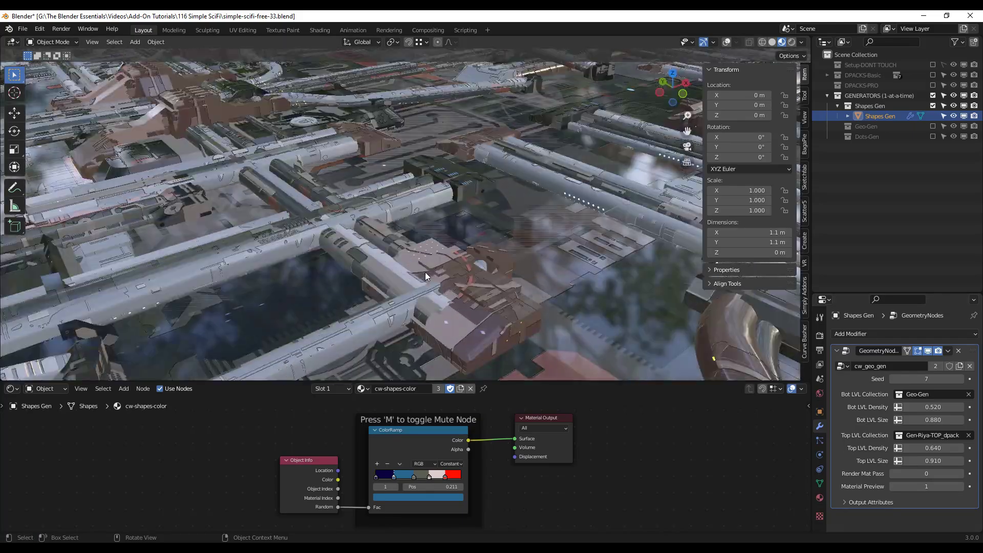
pyautogui.scroll(-8, 437, 278)
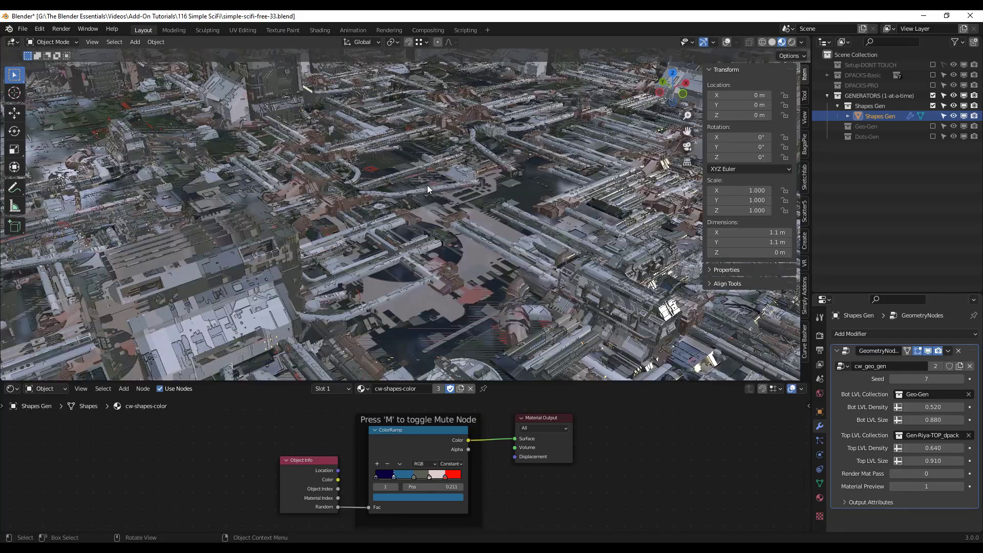
pyautogui.scroll(5, 361, 191)
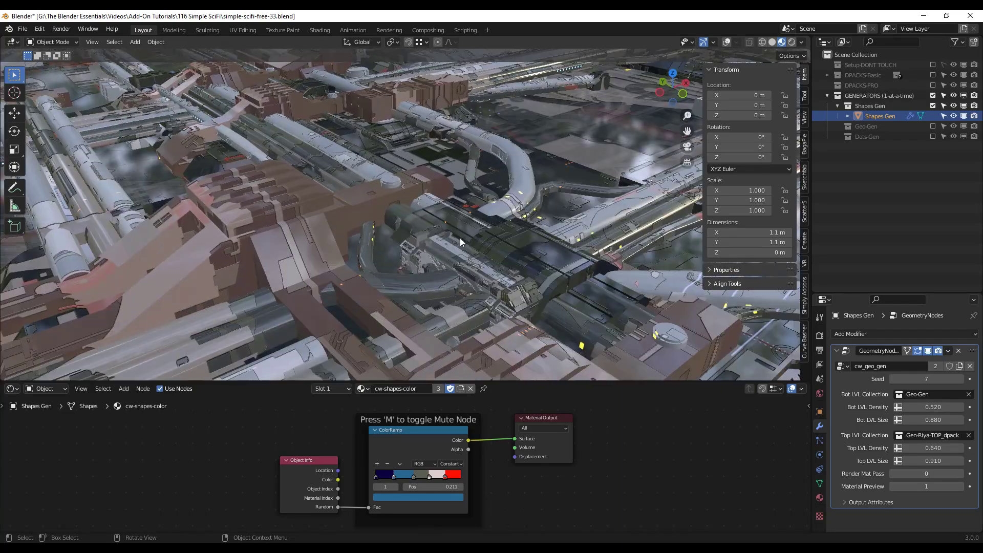
# - Set the generator's Seed to 23 for a different arrangement of the textured geometry
pyautogui.scroll(-8, 322, 241)
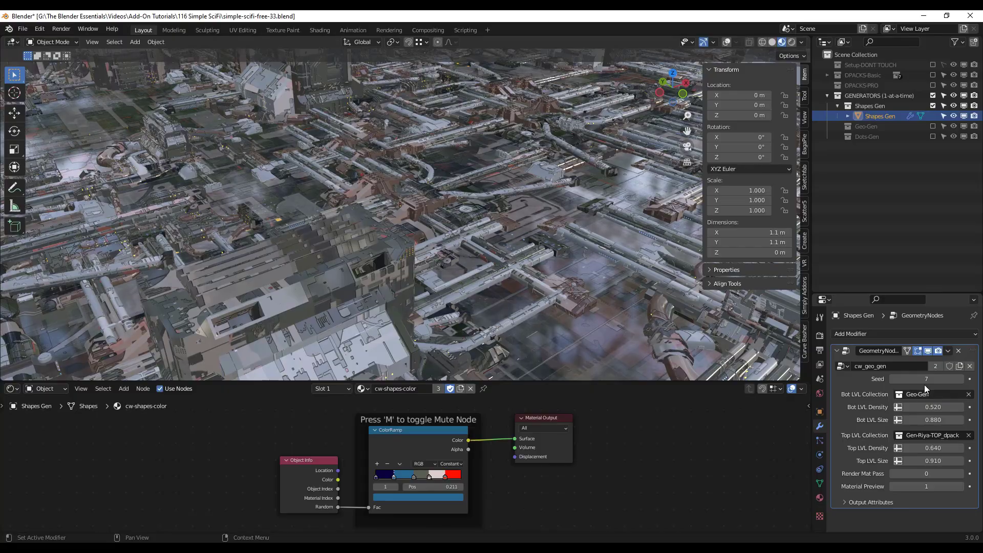
pyautogui.moveTo(925, 389); pyautogui.dragTo(957, 379)
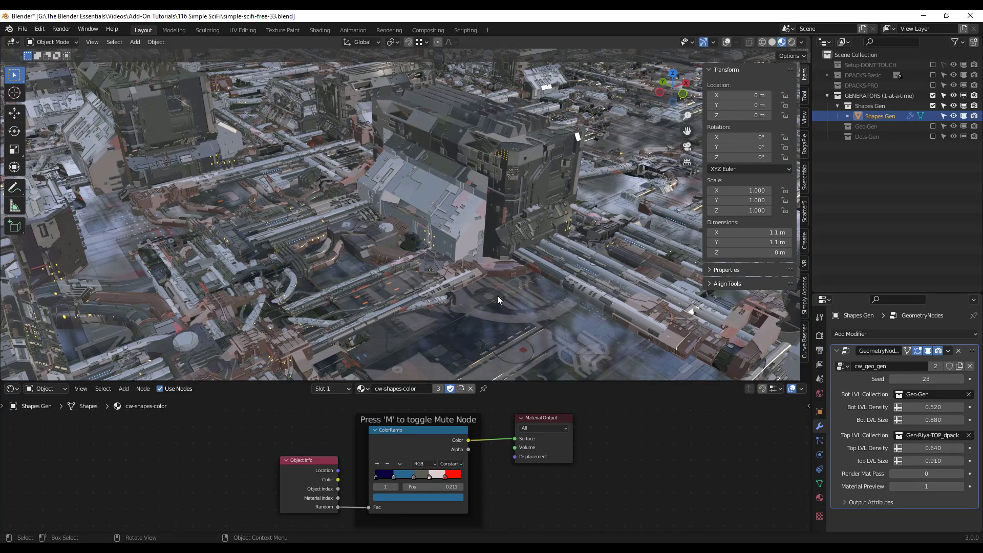
pyautogui.scroll(-6, 508, 220)
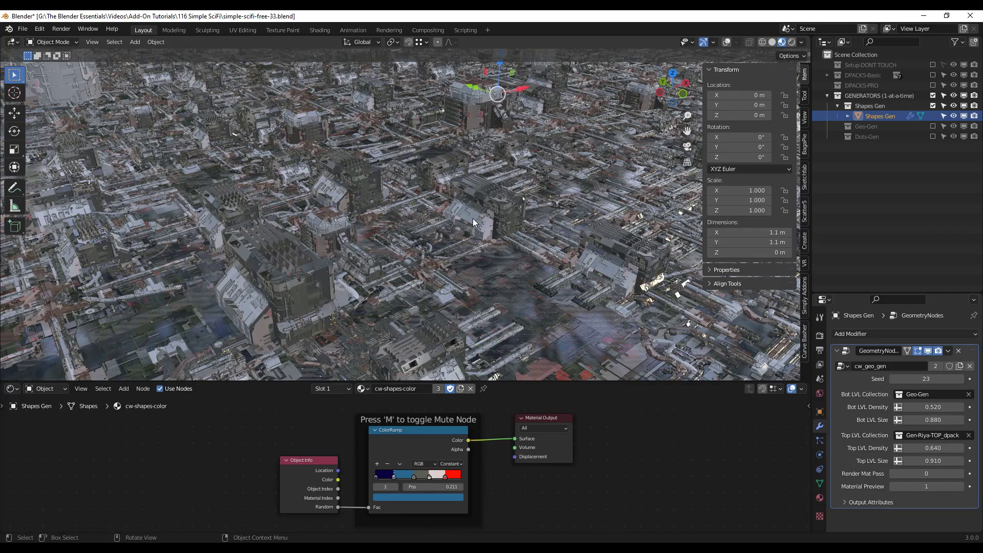
# - Switch to the Shading workspace and choose cw-gen-material as the Shapes Gen material in the shader editor
pyautogui.scroll(8, 343, 189)
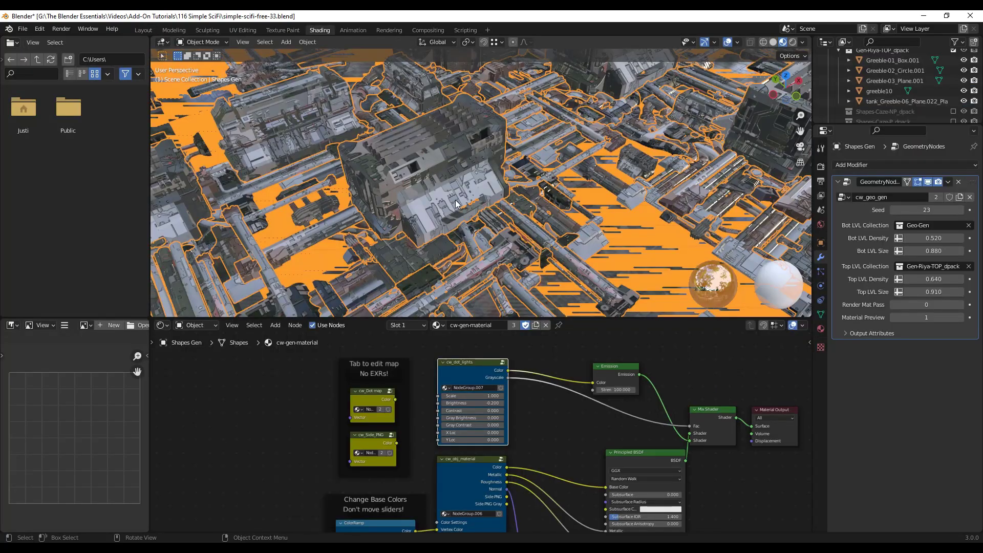
pyautogui.click(437, 325)
pyautogui.click(459, 389)
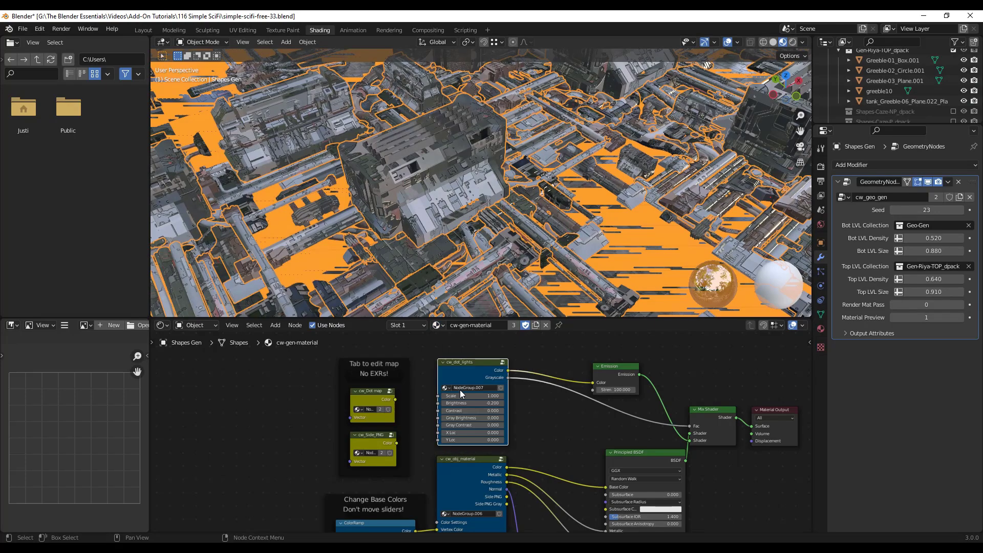
# - Set the Brightness of the cw_dot_lights node to 1 while viewing the small lights up close
pyautogui.moveTo(476, 266); pyautogui.dragTo(502, 174, button='middle')
pyautogui.scroll(2, 462, 183)
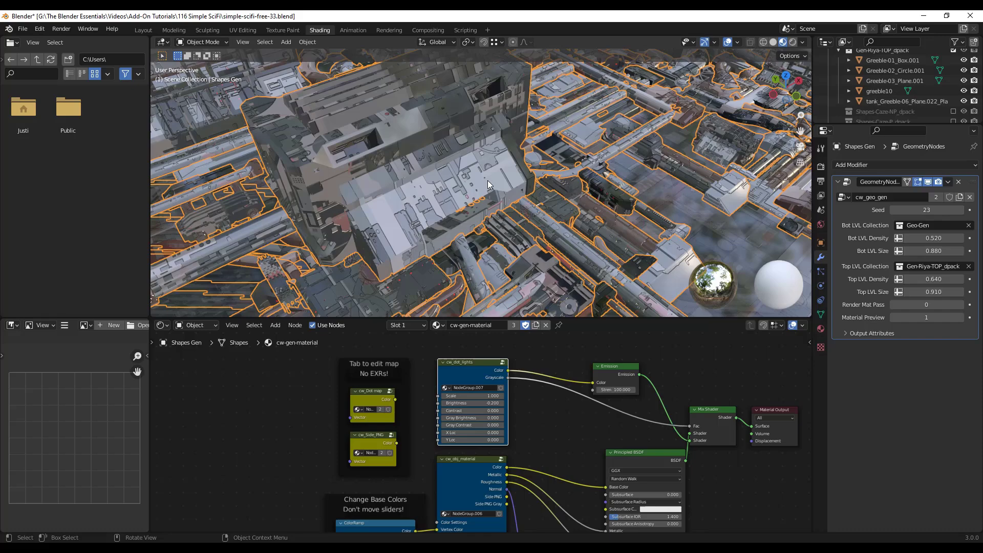
pyautogui.scroll(8, 614, 205)
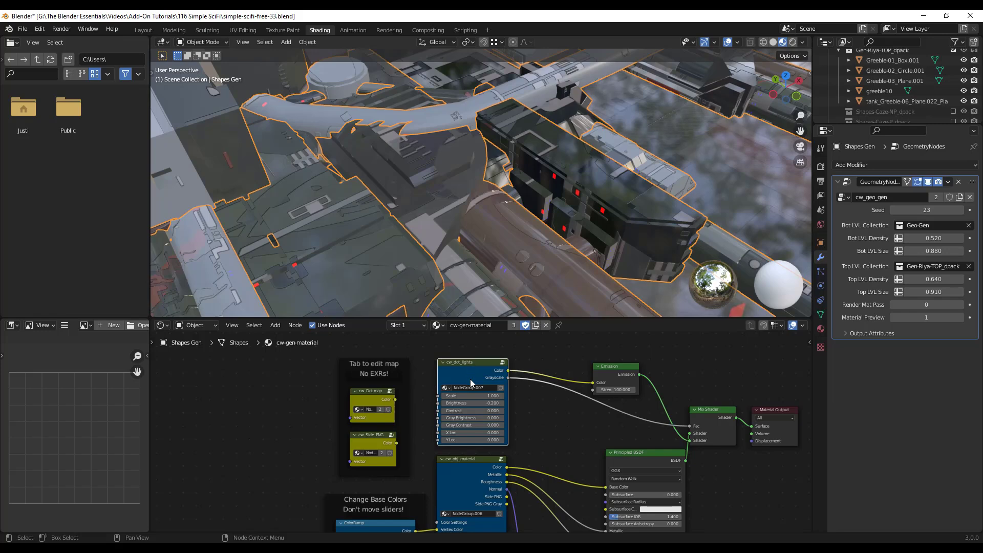
pyautogui.moveTo(471, 402); pyautogui.dragTo(492, 403)
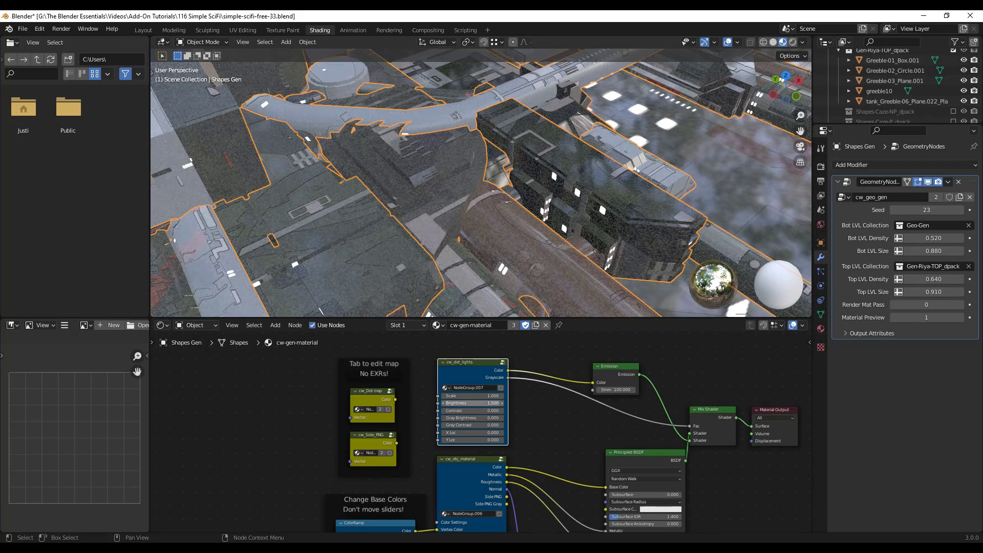
pyautogui.click(465, 404)
pyautogui.write('1')
pyautogui.press('Return')
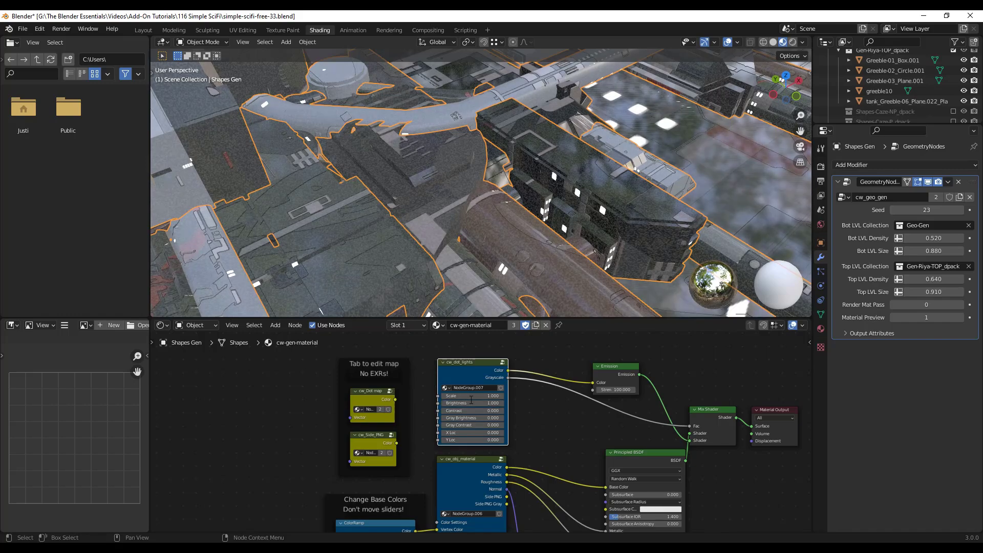
# - Set the generator's Material Preview to 0 to show the grayscale height version of the shapes
pyautogui.scroll(-5, 512, 149)
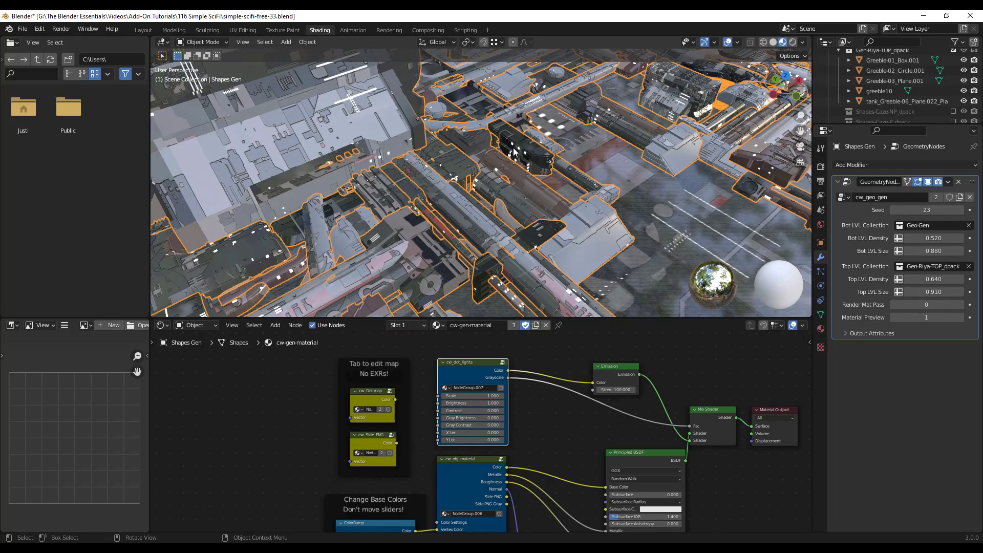
pyautogui.scroll(-4, 476, 153)
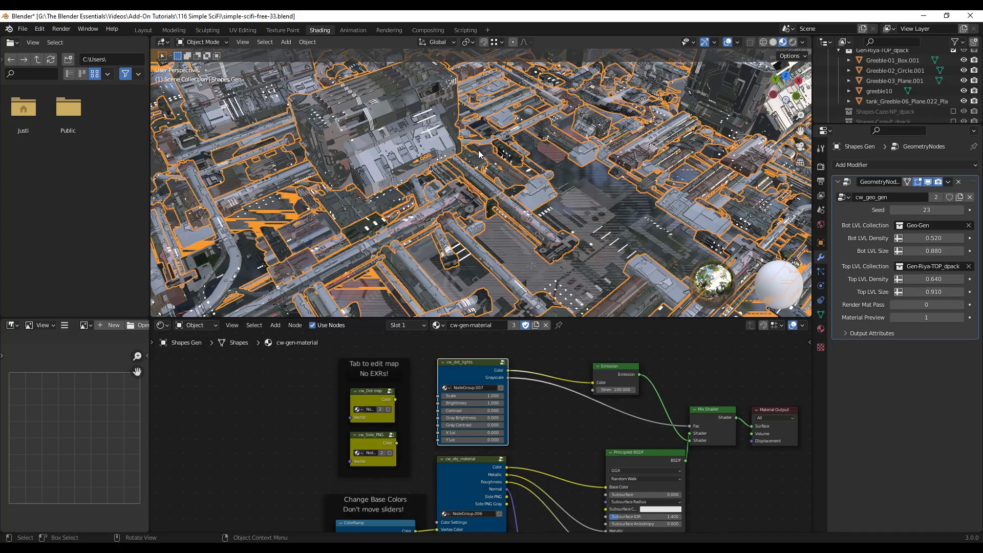
pyautogui.moveTo(477, 154); pyautogui.dragTo(512, 133, button='middle')
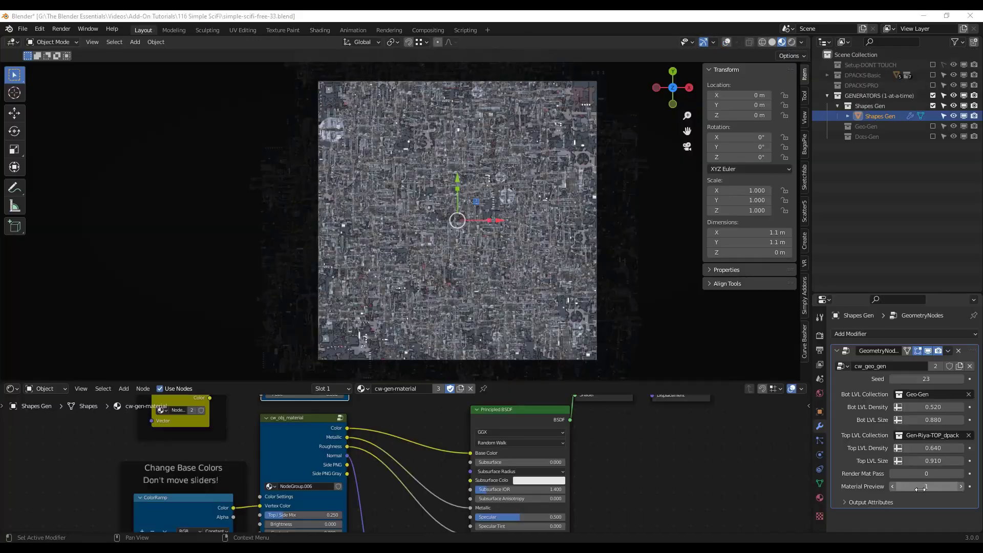
pyautogui.moveTo(924, 487); pyautogui.dragTo(922, 486)
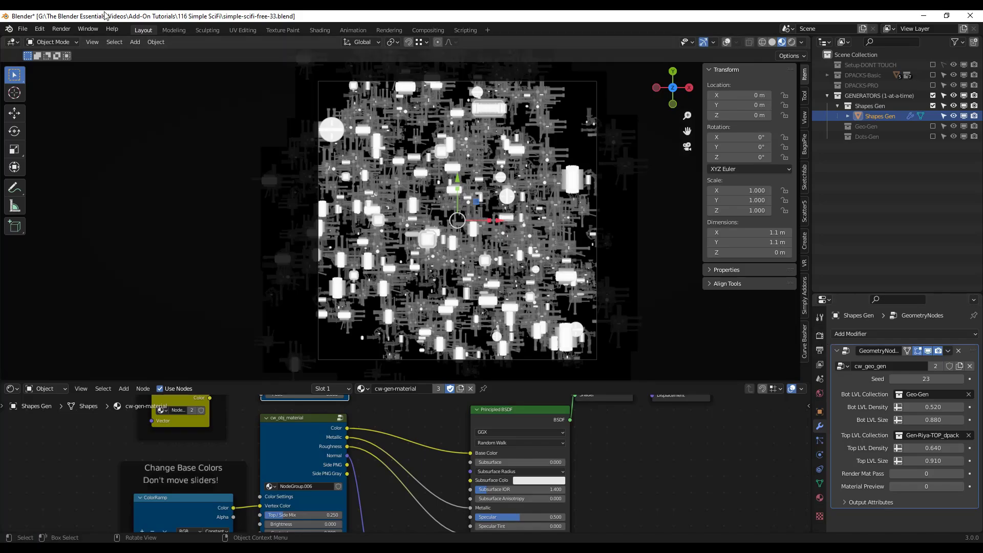
# - Render a still image of the grayscale height map and inspect it up close and as a whole
pyautogui.click(61, 29)
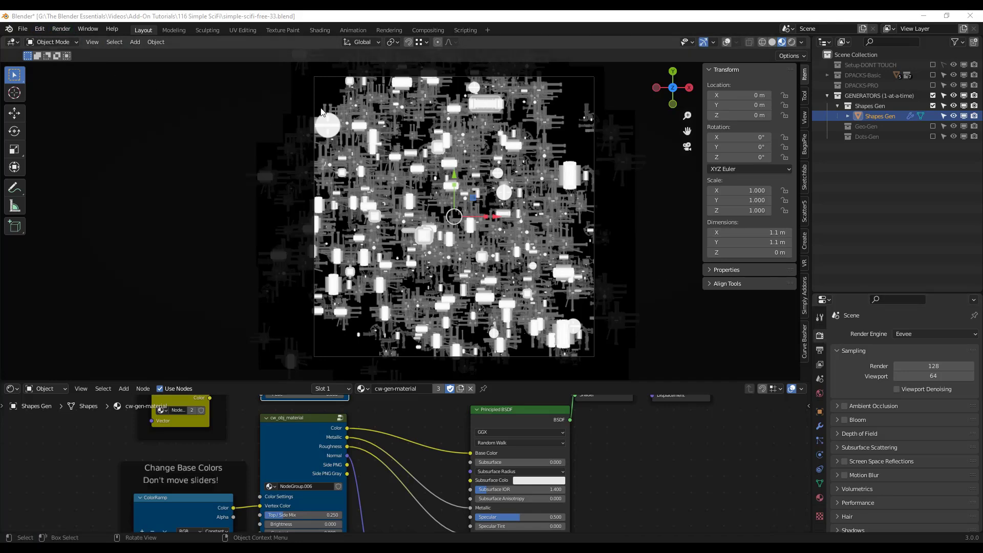
pyautogui.click(61, 28)
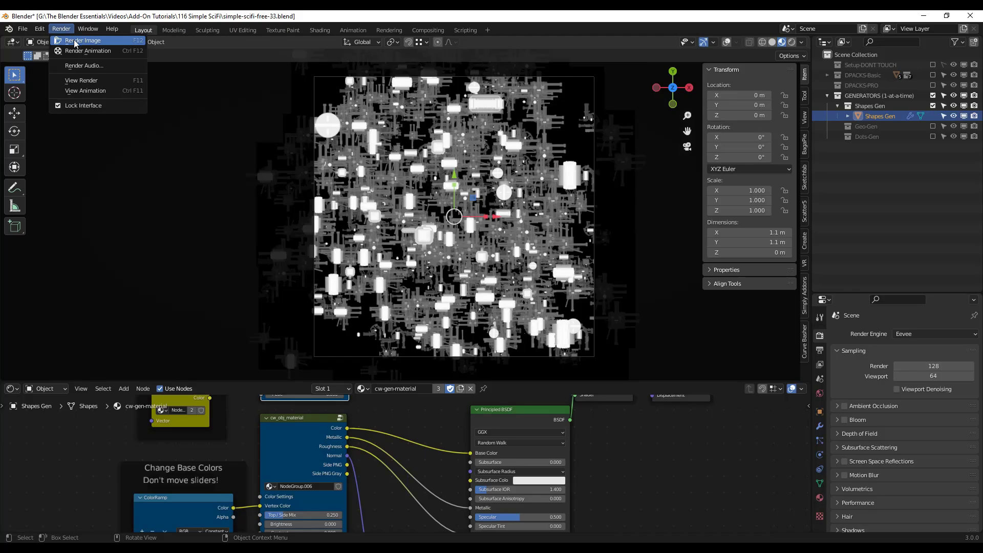
pyautogui.click(75, 42)
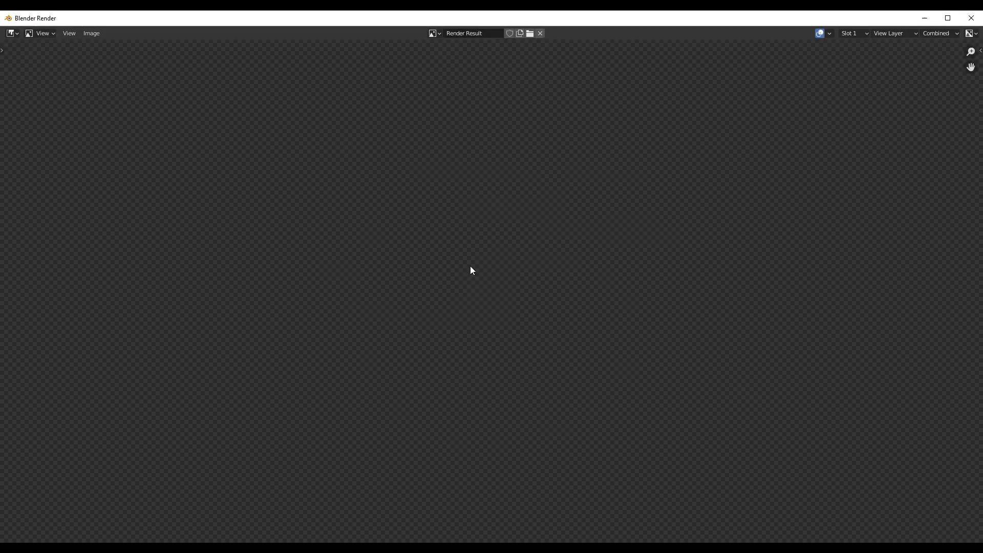
pyautogui.scroll(3, 548, 337)
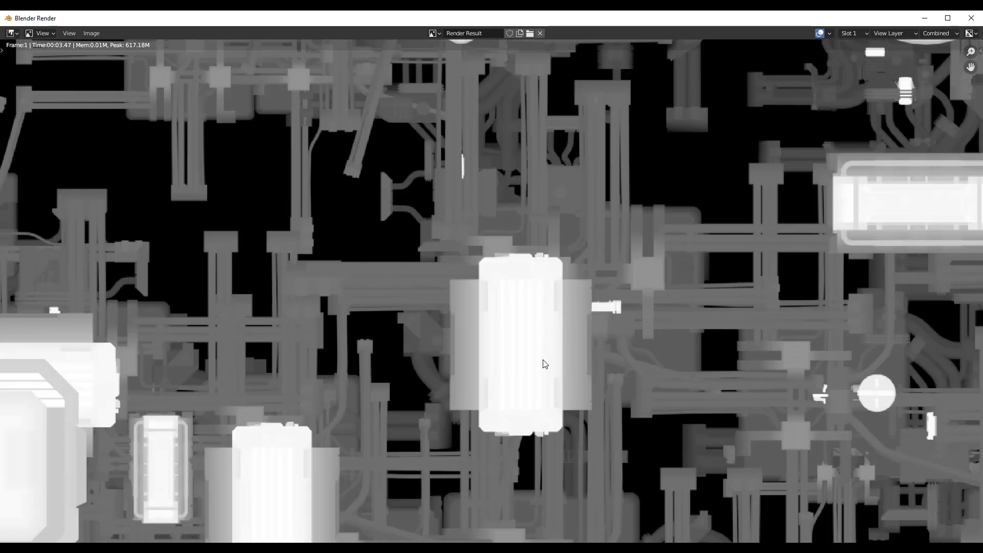
pyautogui.scroll(-8, 543, 365)
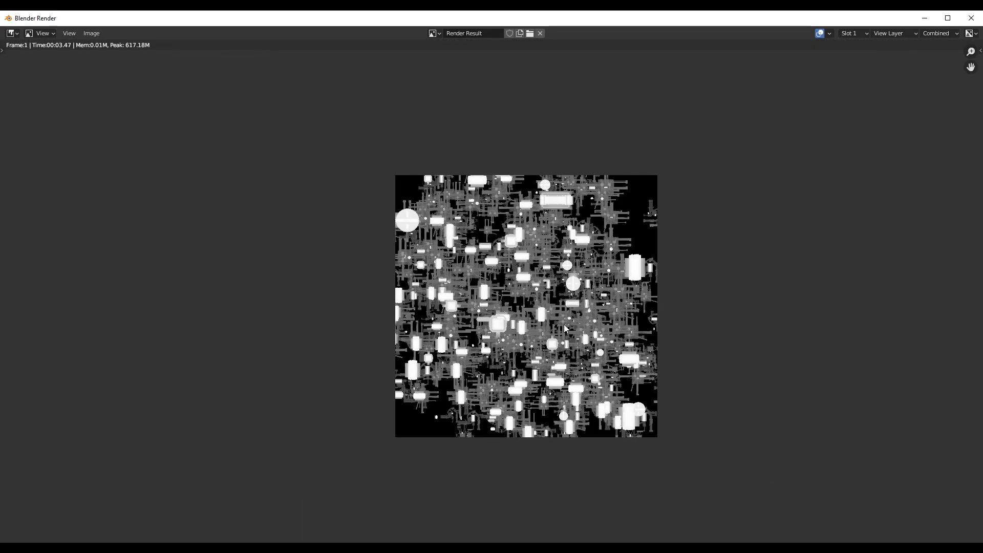
pyautogui.scroll(2, 564, 324)
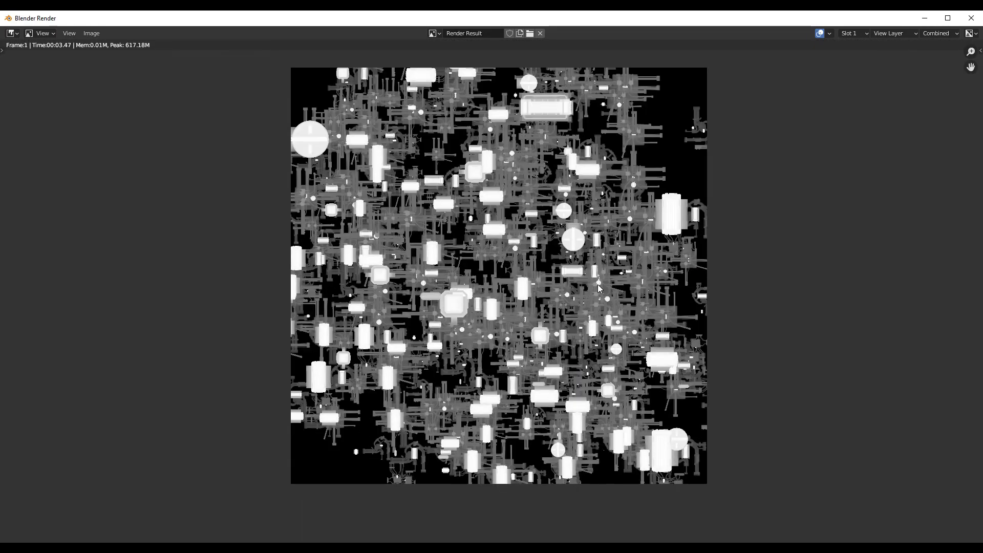
# - Review the Save As settings for the rendered height map, and close the render window without saving the image
pyautogui.click(92, 34)
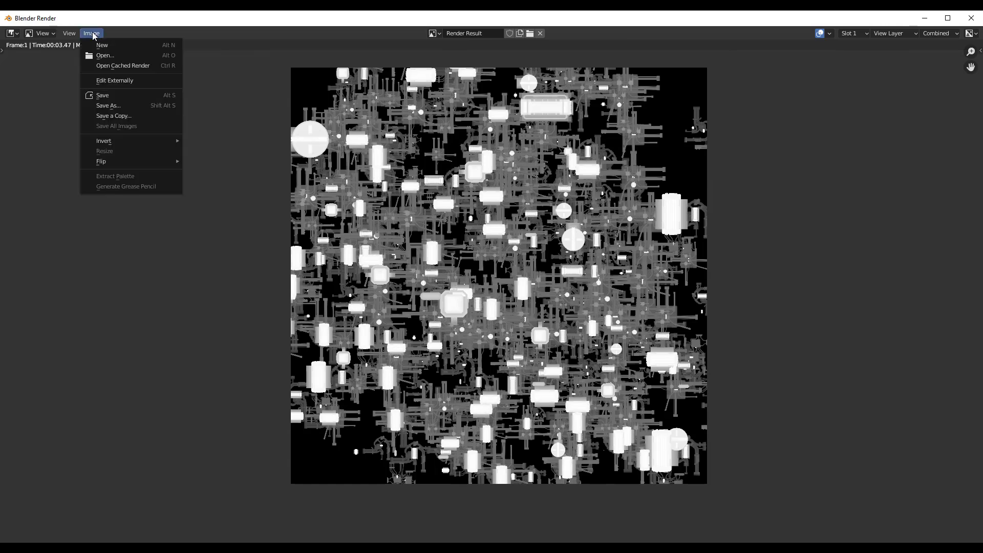
pyautogui.click(107, 106)
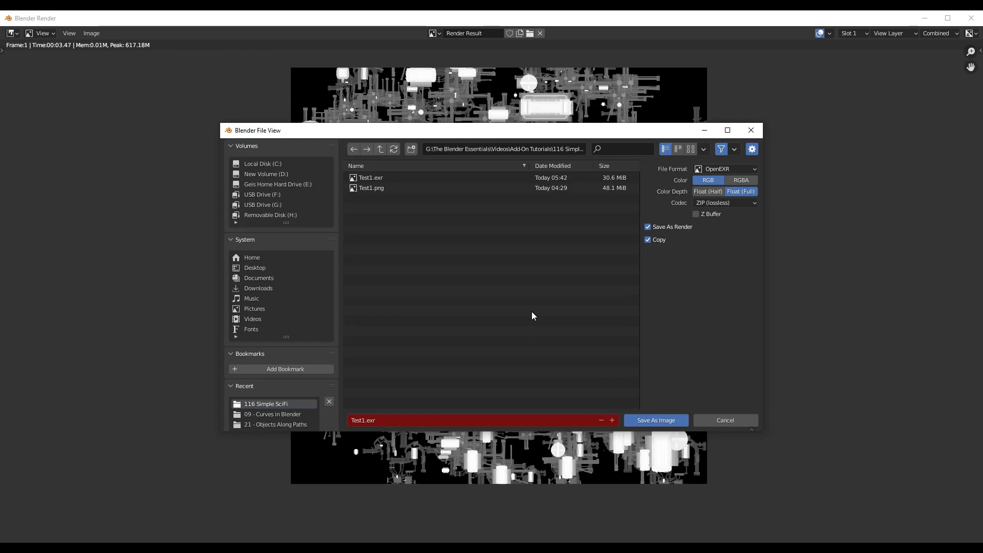
pyautogui.click(720, 420)
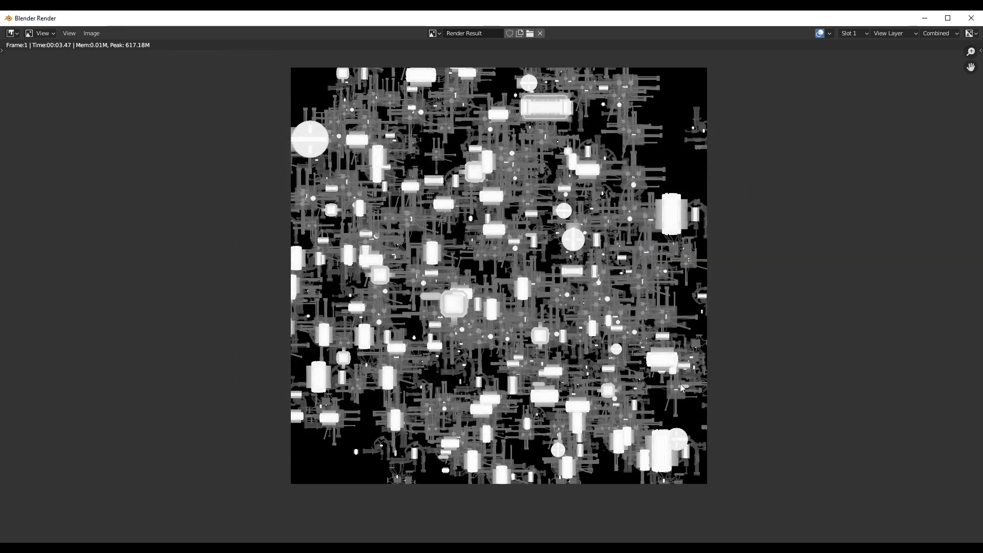
pyautogui.click(970, 19)
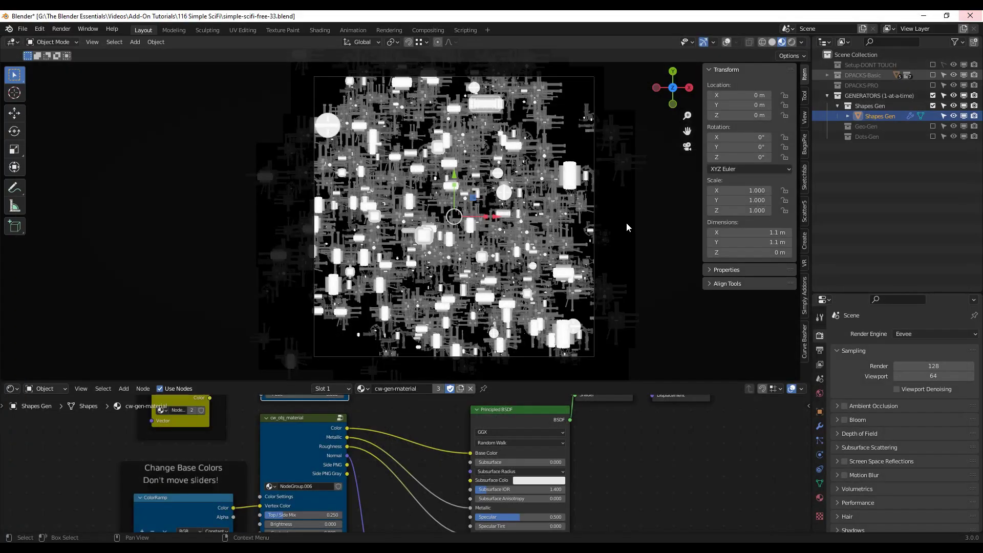
# - Start a new General file and discard the changes to the current generator file
pyautogui.click(23, 29)
pyautogui.moveTo(36, 40)
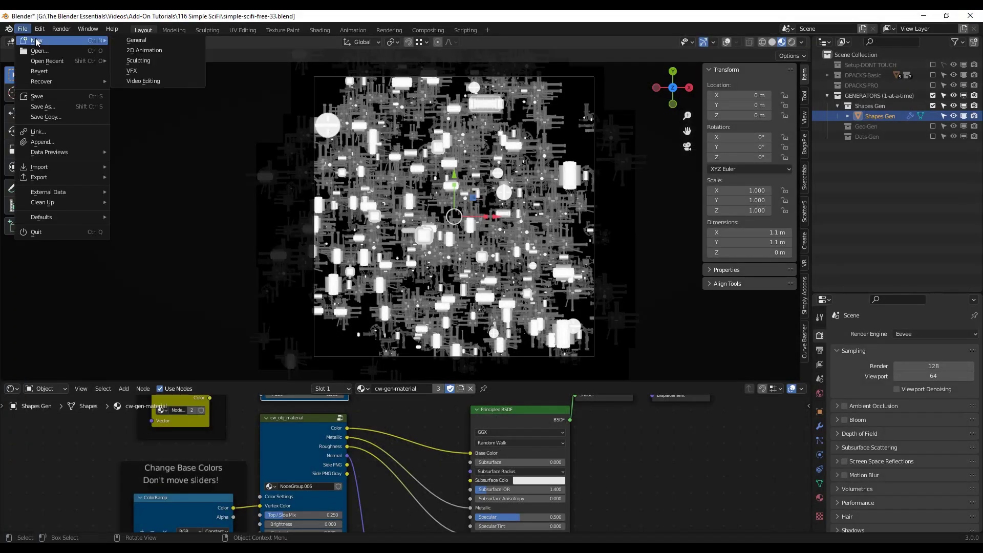
pyautogui.click(159, 42)
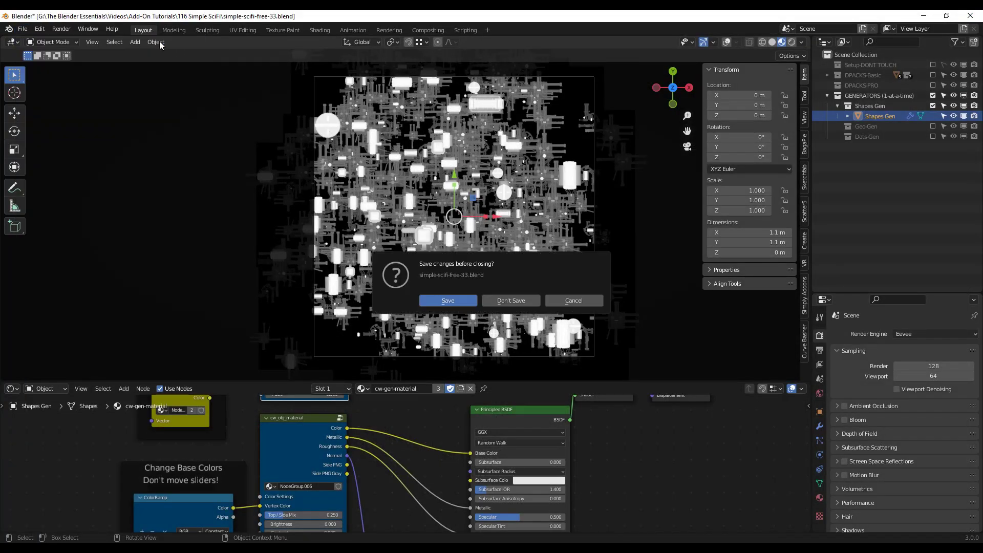
pyautogui.click(512, 300)
# - Add a mesh plane at the origin and scale it up uniformly by a factor of about 20.7
pyautogui.scroll(-8, 451, 281)
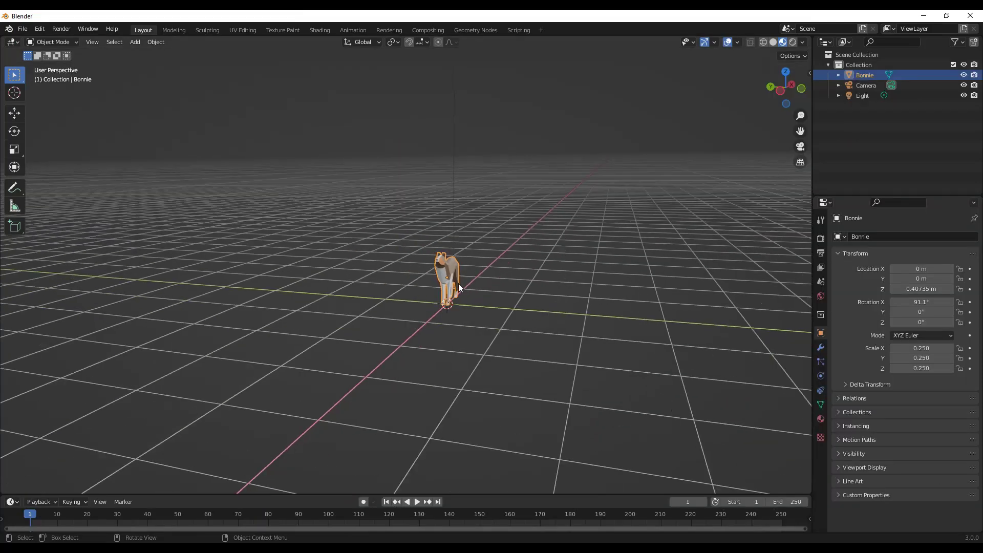
pyautogui.scroll(-3, 458, 284)
pyautogui.hotkey('shift', 'a')
pyautogui.moveTo(452, 290)
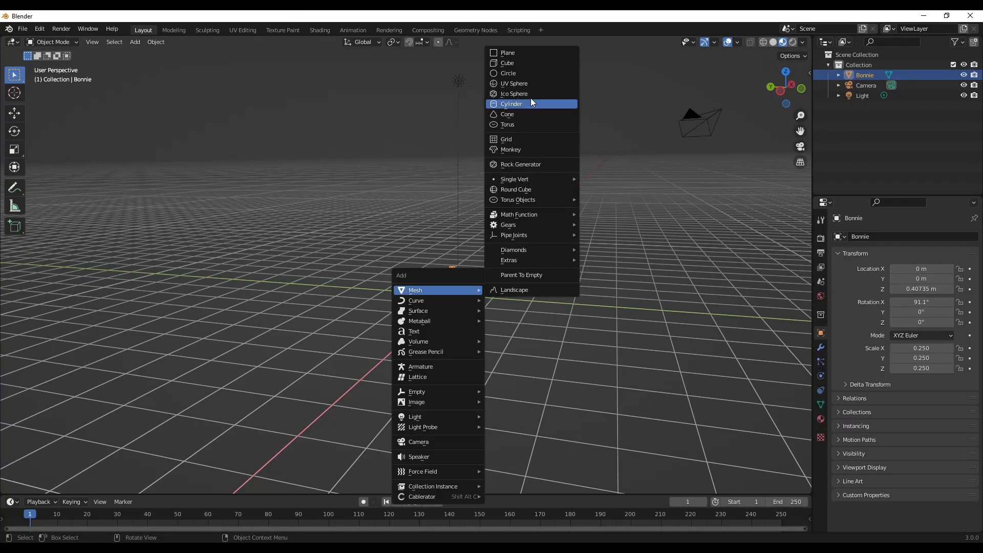
pyautogui.click(533, 52)
pyautogui.scroll(-2, 462, 289)
pyautogui.press('s')
pyautogui.click(530, 303)
pyautogui.scroll(1, 535, 334)
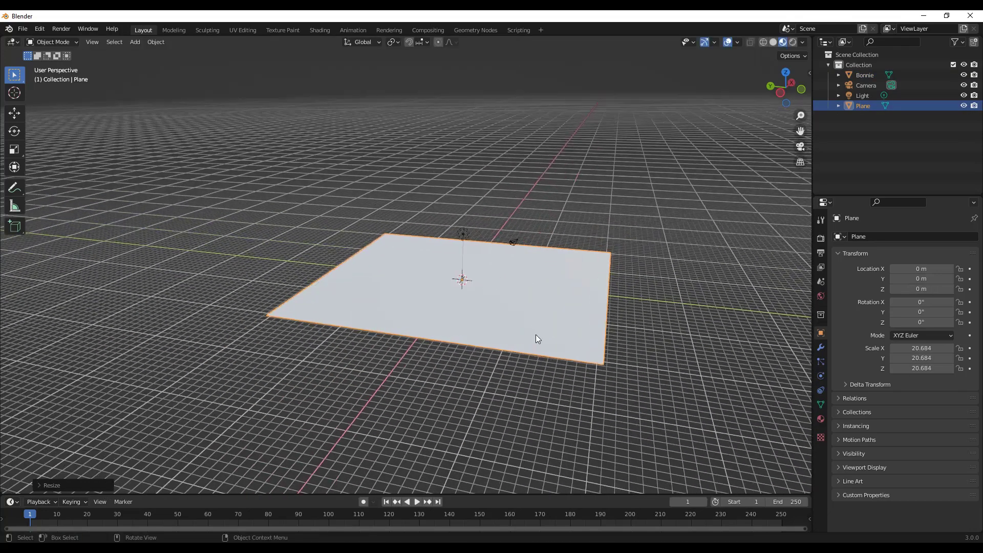
# - Apply the enlarged plane's rotation and scale
pyautogui.scroll(2, 535, 339)
pyautogui.click(155, 42)
pyautogui.moveTo(179, 94)
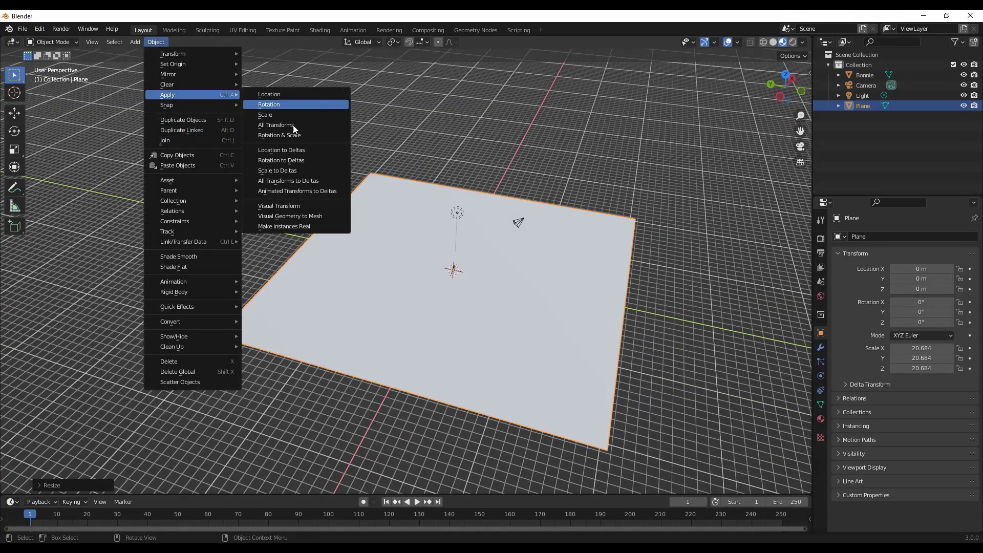
pyautogui.click(280, 135)
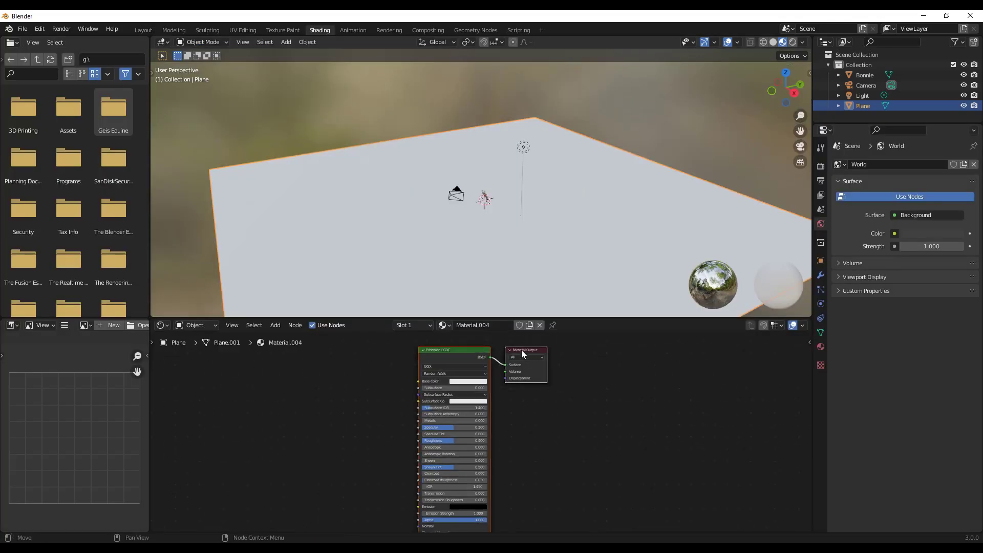
# - Move the plane material's Material Output node well away from the Principled BSDF node to make room for more nodes
pyautogui.moveTo(533, 361)
pyautogui.mouseDown(button='middle')
pyautogui.moveTo(620, 402)
pyautogui.moveTo(530, 347)
pyautogui.moveTo(552, 372)
pyautogui.moveTo(490, 355)
pyautogui.mouseUp(button='middle')
pyautogui.moveTo(483, 342); pyautogui.dragTo(719, 474)
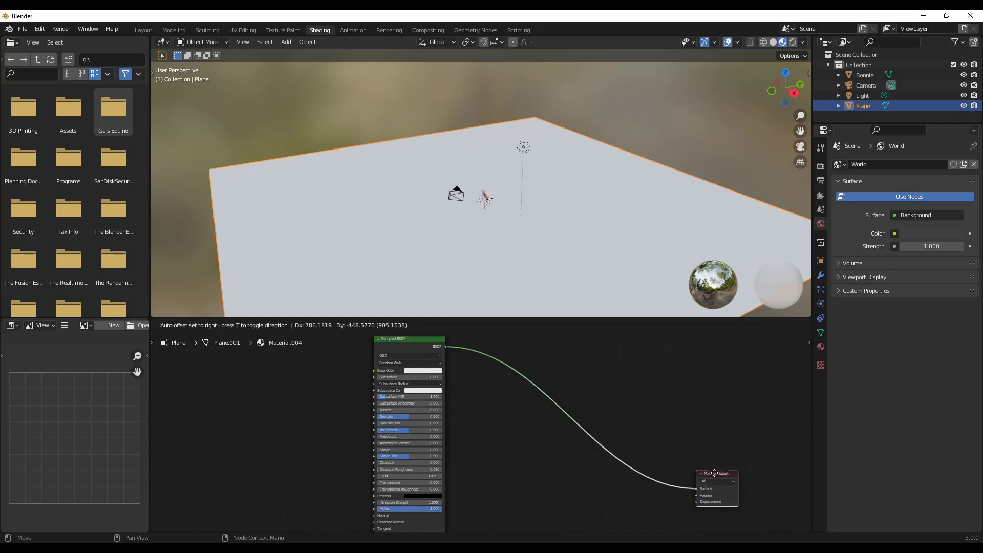
pyautogui.scroll(-2, 630, 393)
pyautogui.scroll(-1, 682, 505)
pyautogui.scroll(4, 627, 448)
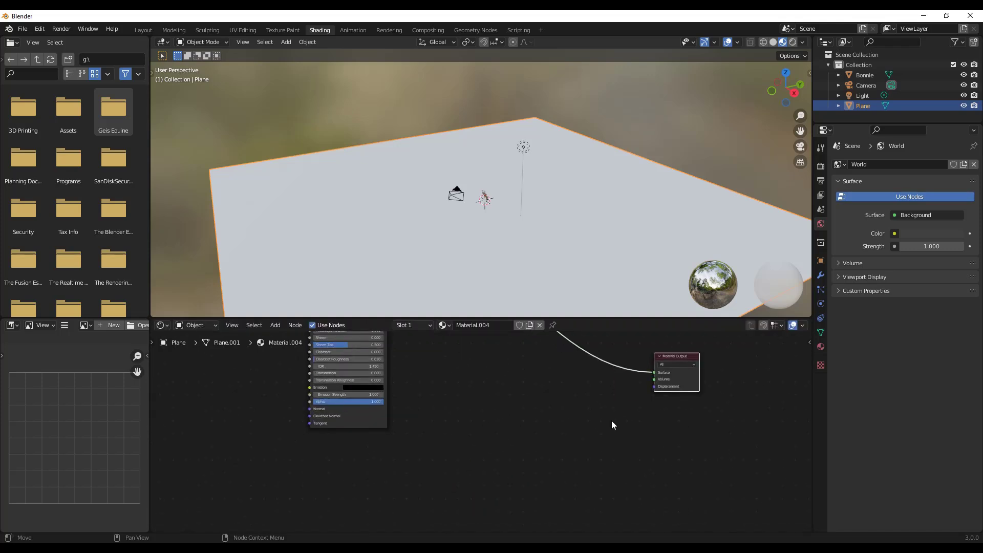
# - Add a Displacement node below the Principled BSDF link and connect it to the Material Output's Displacement input
pyautogui.hotkey('shift', 'a')
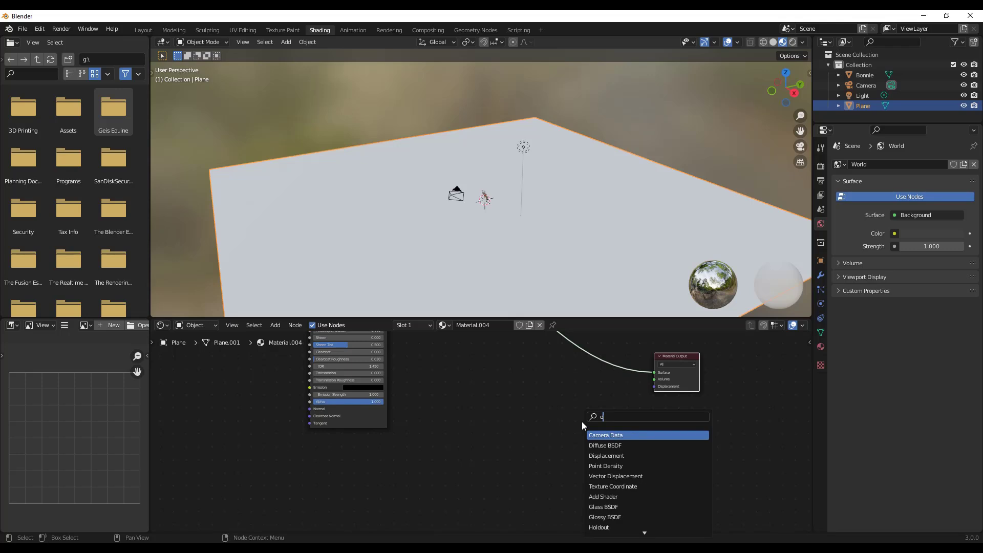
pyautogui.write('is')
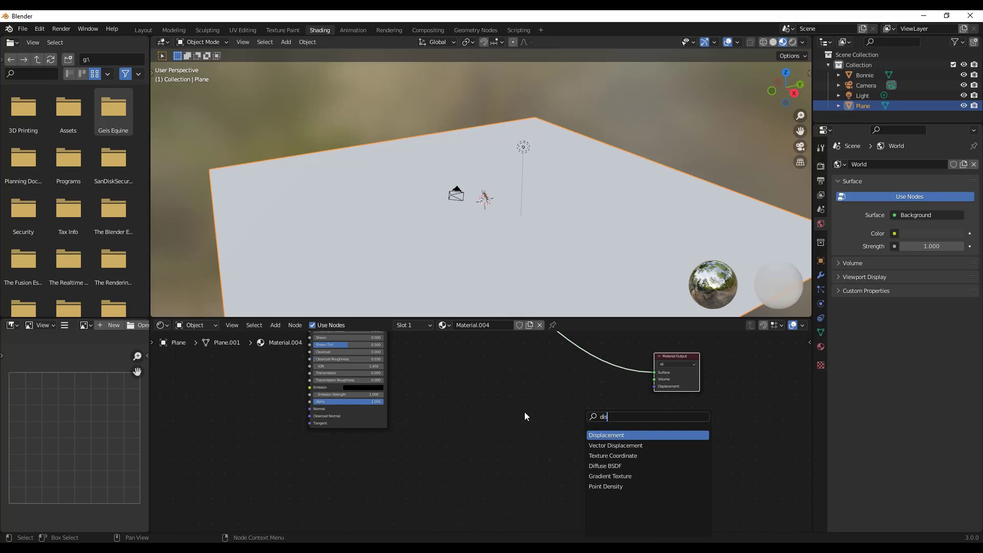
pyautogui.press('Return')
pyautogui.click(525, 422)
pyautogui.moveTo(547, 421); pyautogui.dragTo(552, 445)
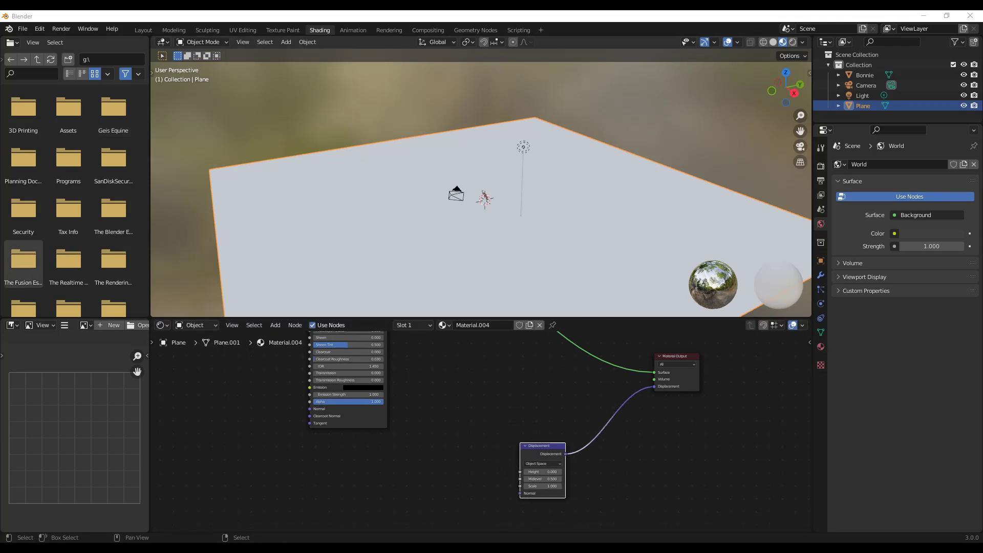
# - Switch to the File Explorer window of the 116 Simple SciFi folder, show large icons, and move it clear of the node editor
pyautogui.hotkey('alt', 'Tab')
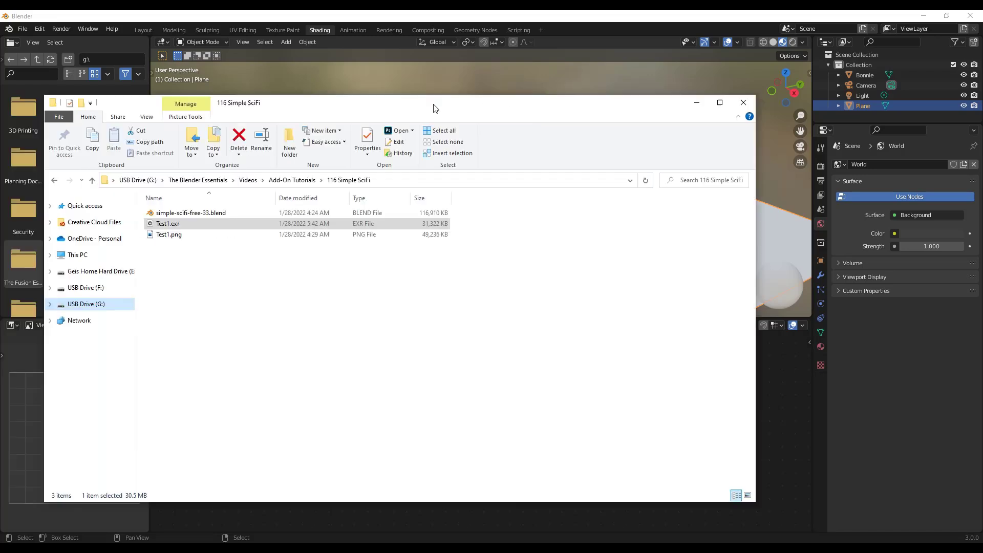
pyautogui.rightClick(496, 250)
pyautogui.moveTo(504, 255)
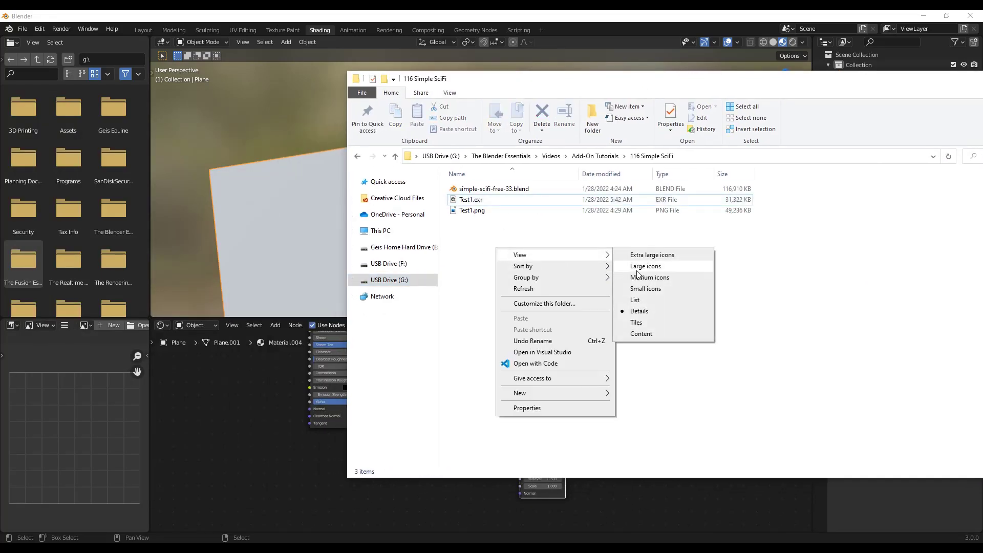
pyautogui.click(661, 265)
pyautogui.moveTo(574, 84); pyautogui.dragTo(764, 59)
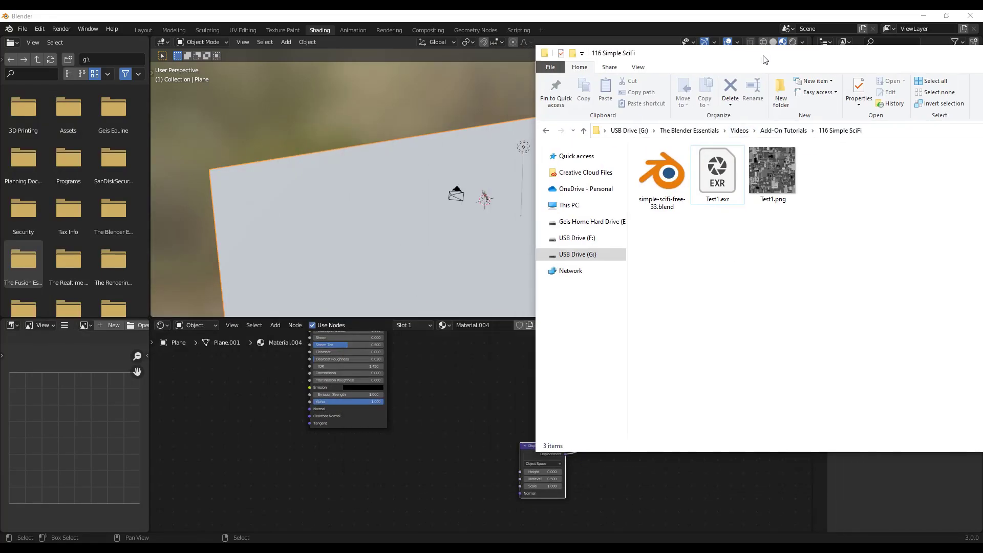
# - Bring Test1.exr into the shader editor as an image texture and connect its Color output to the Displacement node's Height
pyautogui.moveTo(724, 177); pyautogui.dragTo(396, 496)
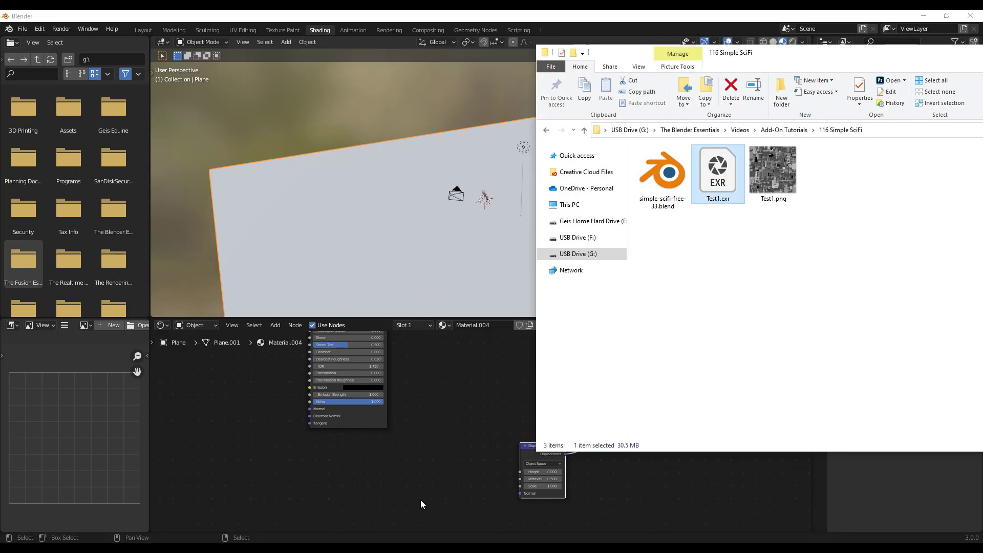
pyautogui.moveTo(894, 55); pyautogui.dragTo(543, 70)
pyautogui.click(481, 509)
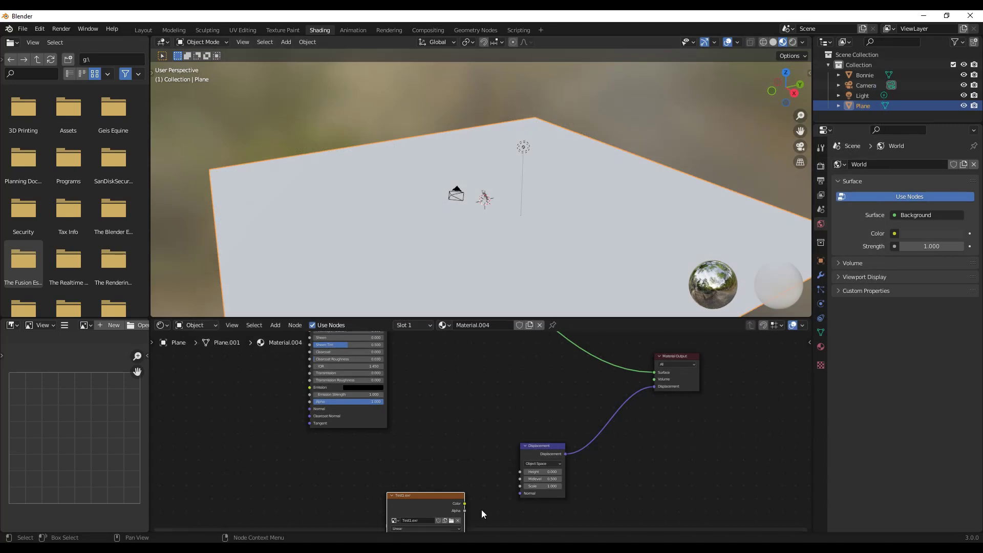
pyautogui.moveTo(463, 503); pyautogui.dragTo(523, 468)
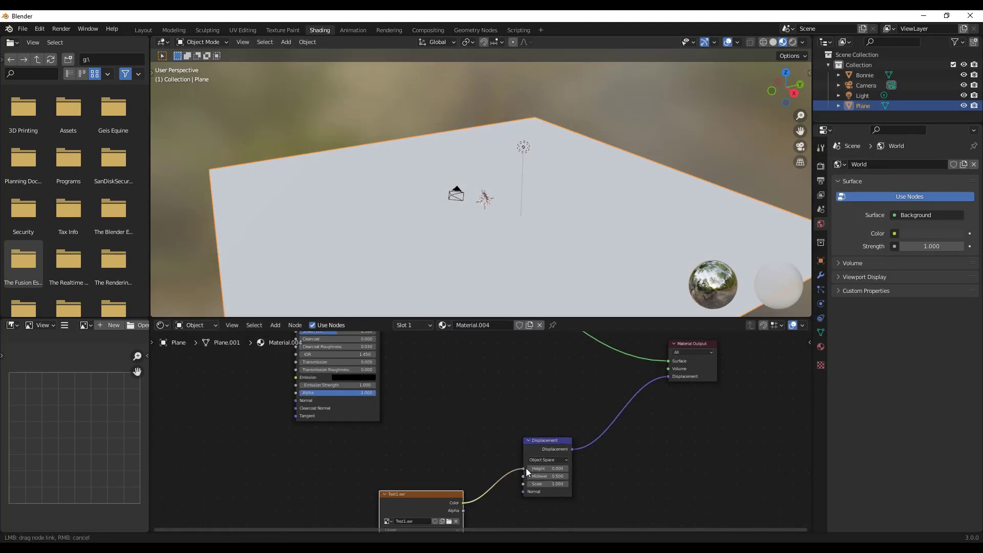
# - Shrink the plane's UV layout over Test1.exr to about a third of the image width in the UV Editing workspace
pyautogui.moveTo(581, 143); pyautogui.dragTo(571, 208, button='middle')
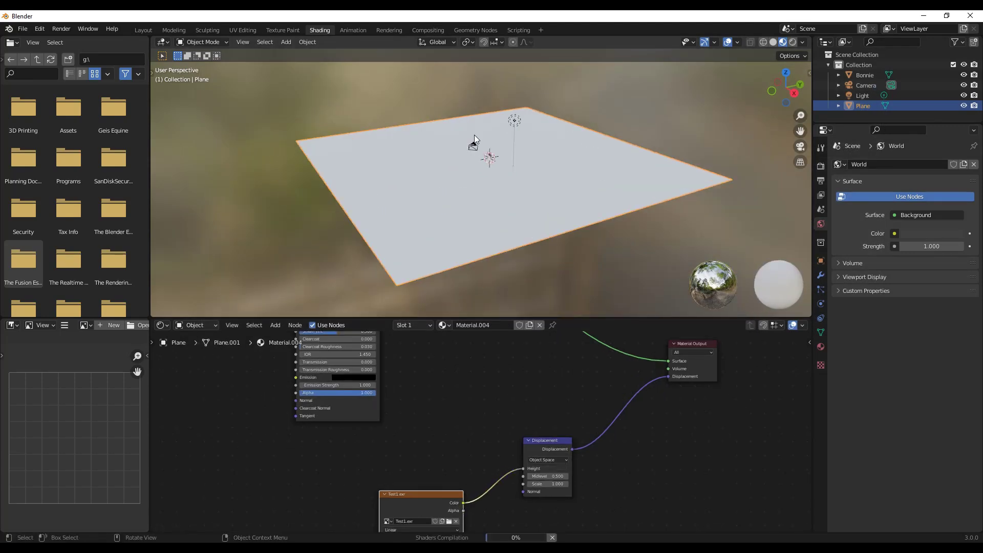
pyautogui.moveTo(474, 134); pyautogui.dragTo(506, 217, button='middle')
pyautogui.scroll(5, 501, 260)
pyautogui.scroll(-6, 500, 234)
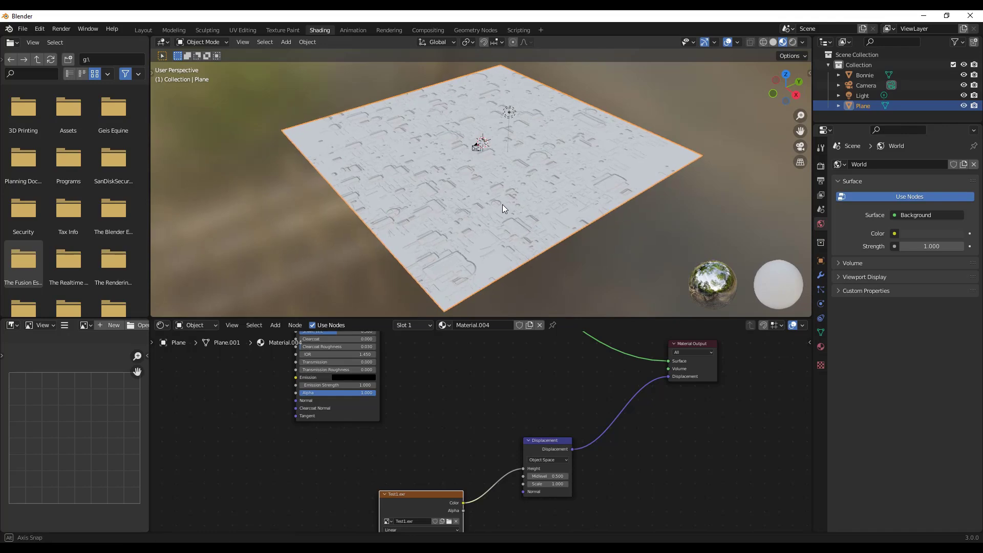
pyautogui.click(240, 30)
pyautogui.scroll(-3, 404, 316)
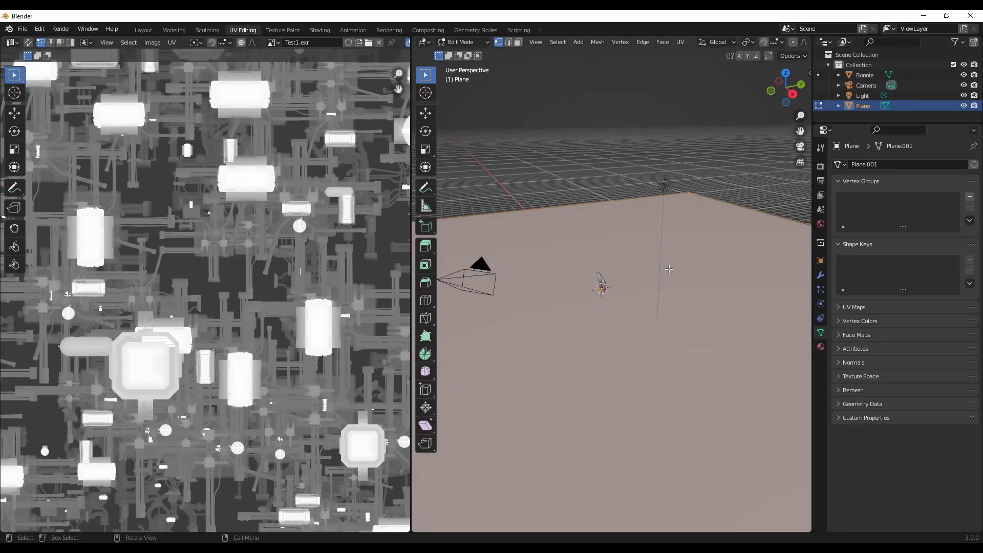
pyautogui.scroll(-5, 612, 287)
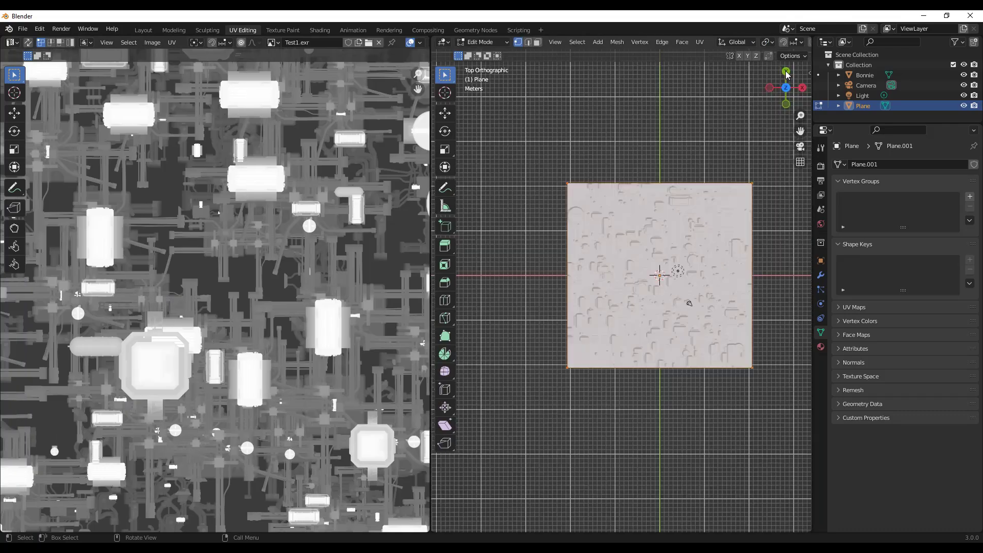
pyautogui.scroll(-4, 215, 286)
pyautogui.moveTo(623, 312); pyautogui.dragTo(665, 303, button='middle')
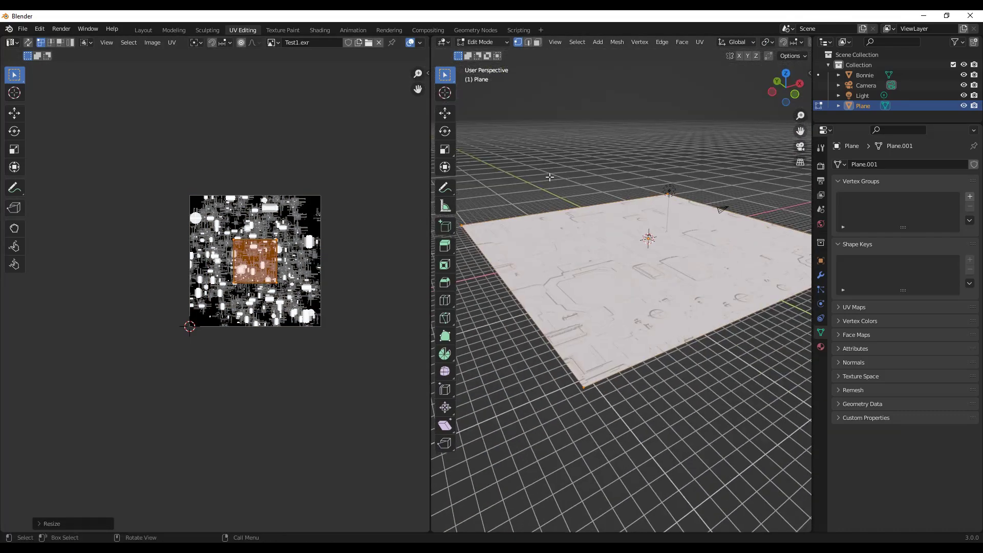
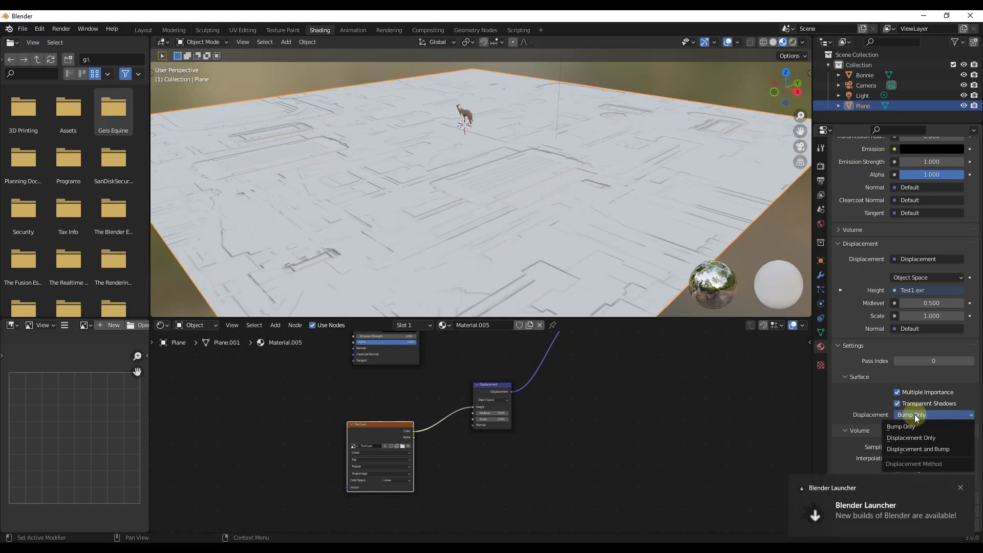
# - Set the plane material's surface displacement method to Displacement Only and check the plane briefly in rendered shading
pyautogui.click(911, 438)
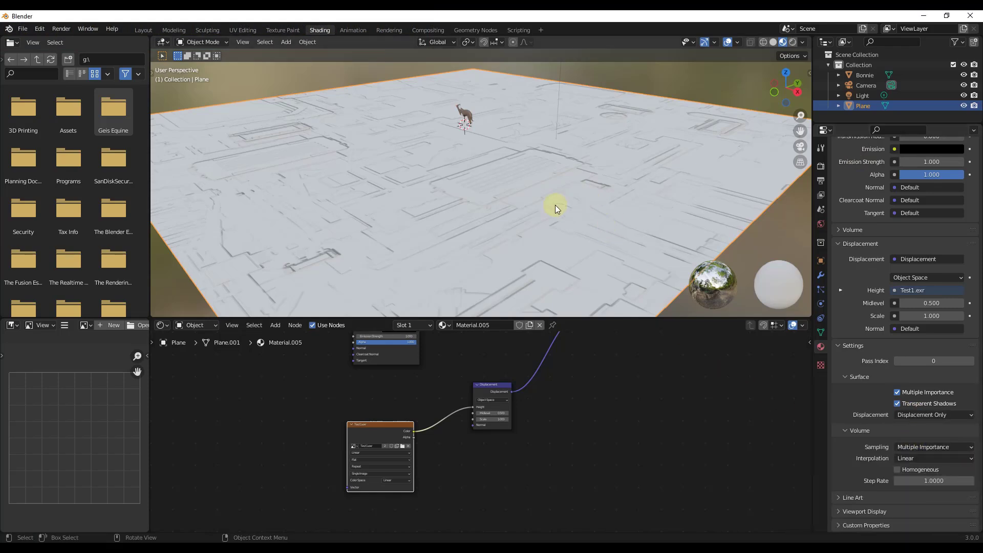
pyautogui.moveTo(547, 172); pyautogui.dragTo(612, 147, button='middle')
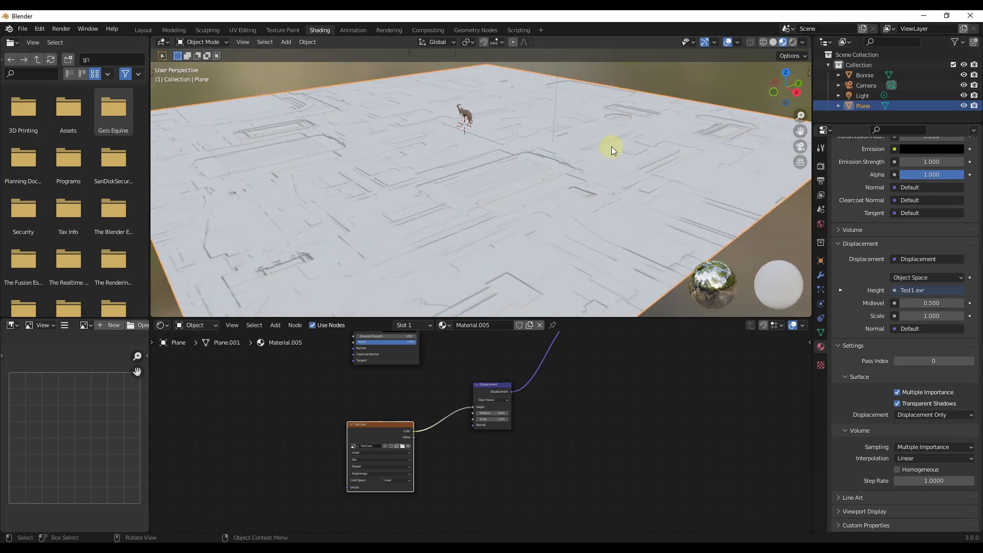
pyautogui.click(794, 45)
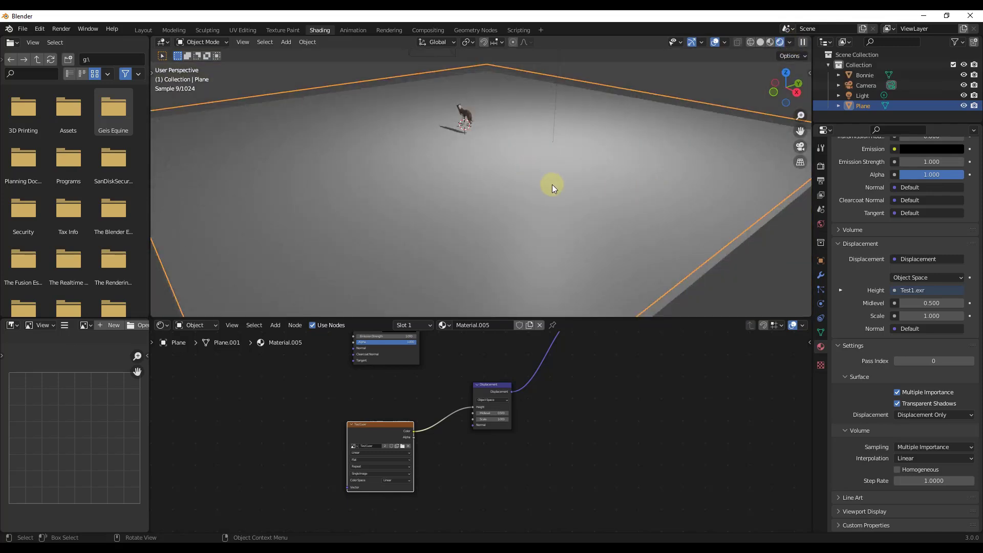
pyautogui.scroll(-3, 550, 183)
pyautogui.scroll(-3, 550, 183)
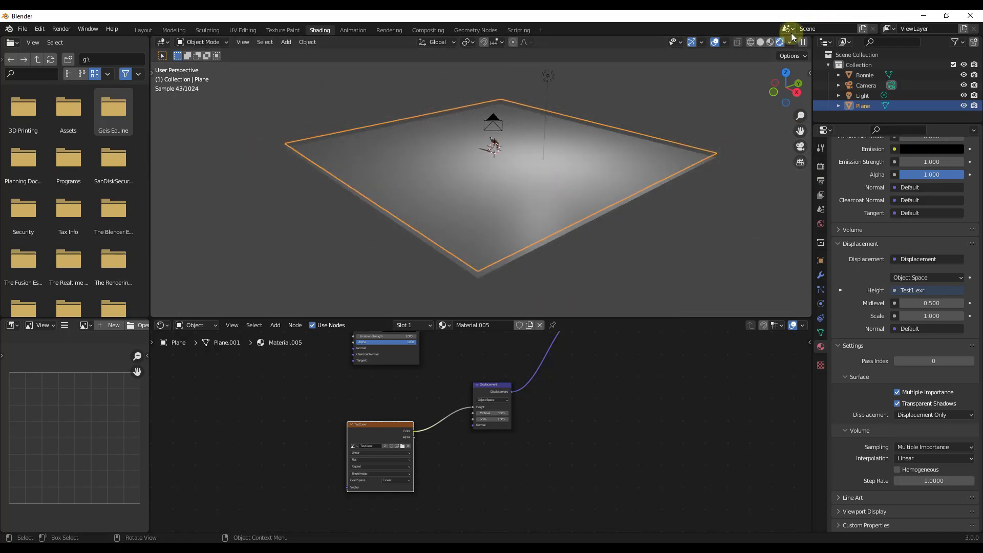
pyautogui.click(771, 43)
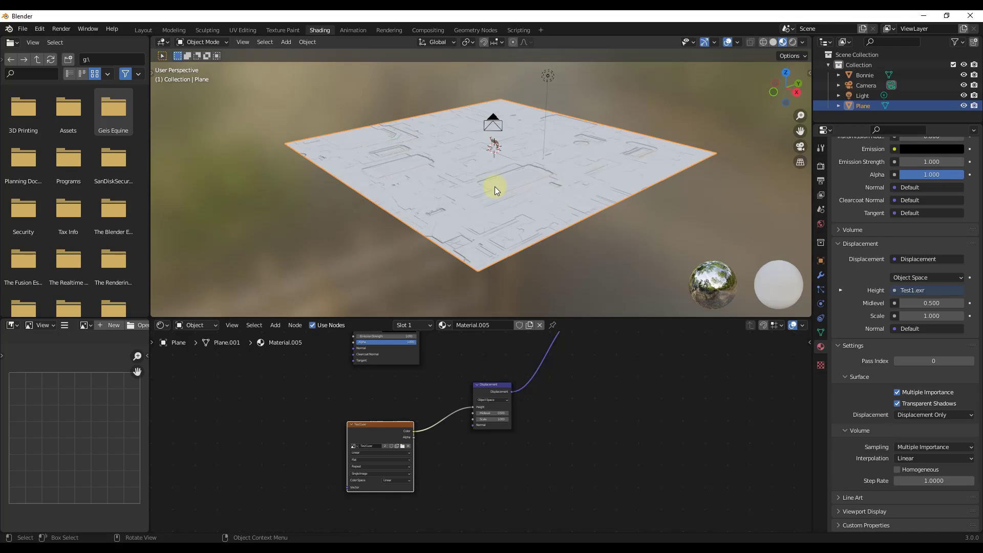
# - Subdivide the whole plane mesh in Edit Mode with 10 cuts
pyautogui.press('Tab')
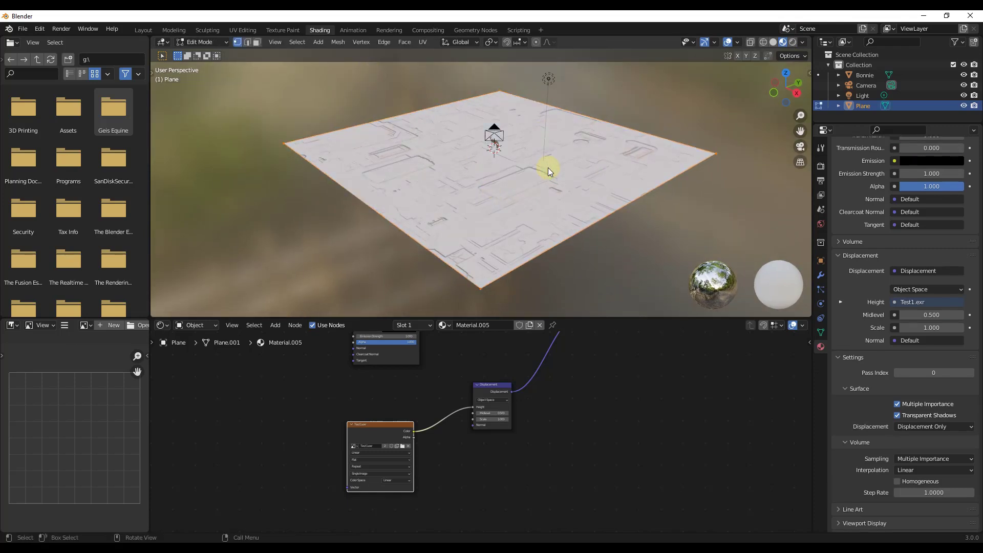
pyautogui.moveTo(552, 168)
pyautogui.mouseDown(button='middle')
pyautogui.moveTo(526, 183)
pyautogui.moveTo(560, 170)
pyautogui.mouseUp(button='middle')
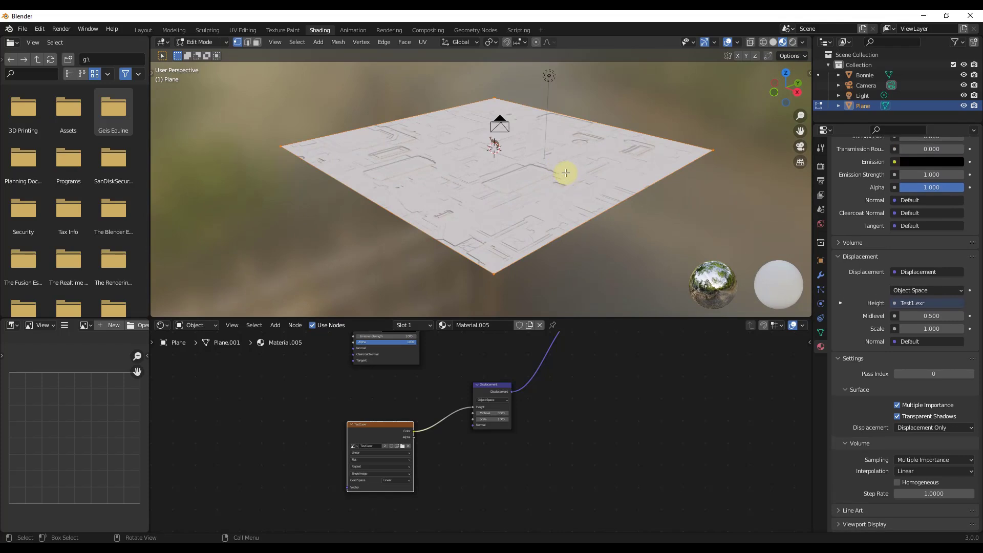
pyautogui.press('Tab')
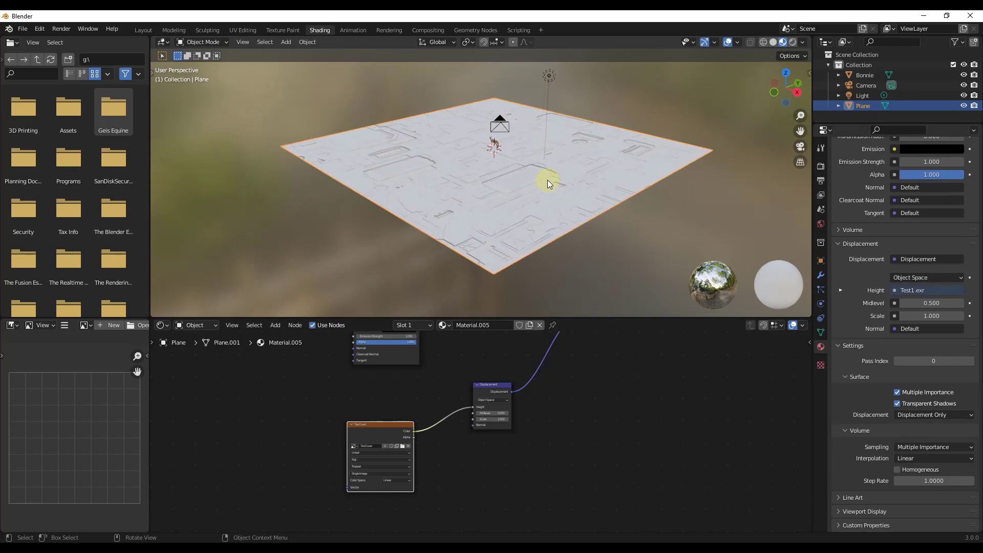
pyautogui.press('Tab')
pyautogui.rightClick(535, 166)
pyautogui.click(505, 191)
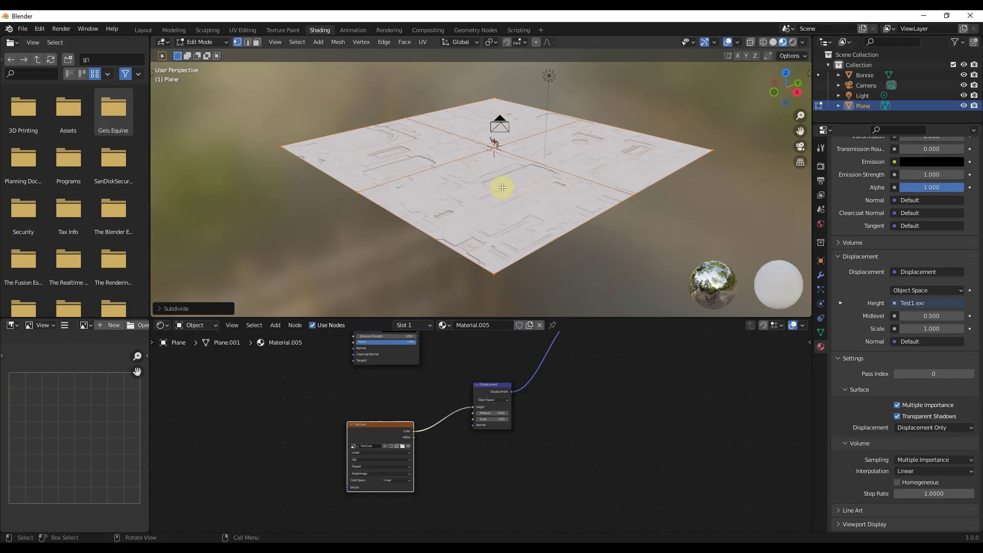
pyautogui.click(175, 309)
pyautogui.click(246, 237)
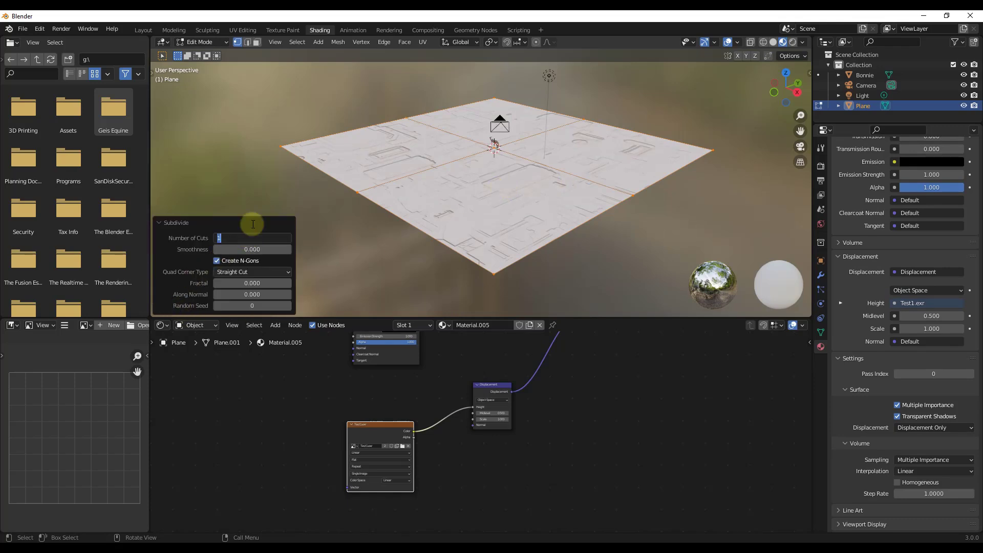
pyautogui.write('10')
pyautogui.press('Return')
# - Subdivide the plane mesh a second time with 10 cuts and return to Object Mode
pyautogui.rightClick(476, 181)
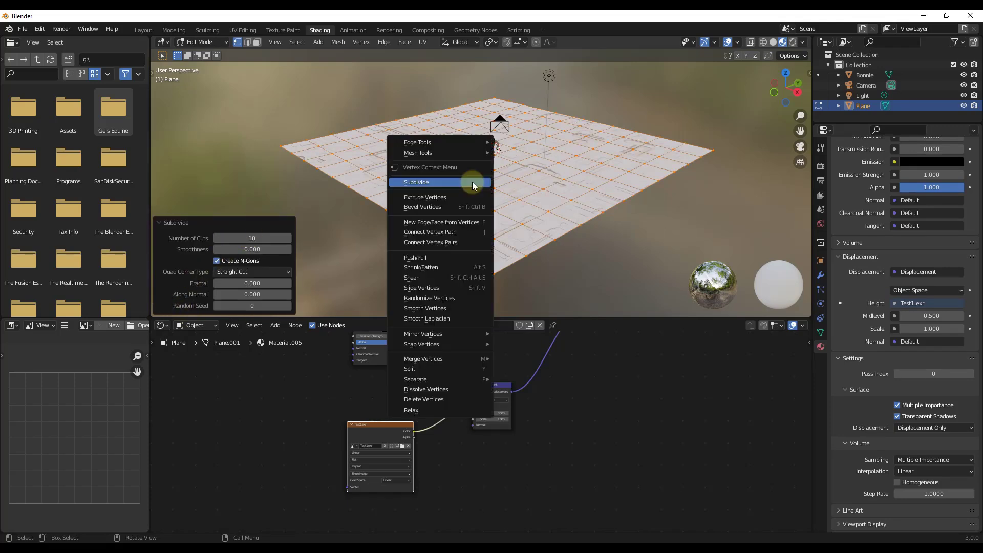
pyautogui.click(473, 182)
pyautogui.click(237, 238)
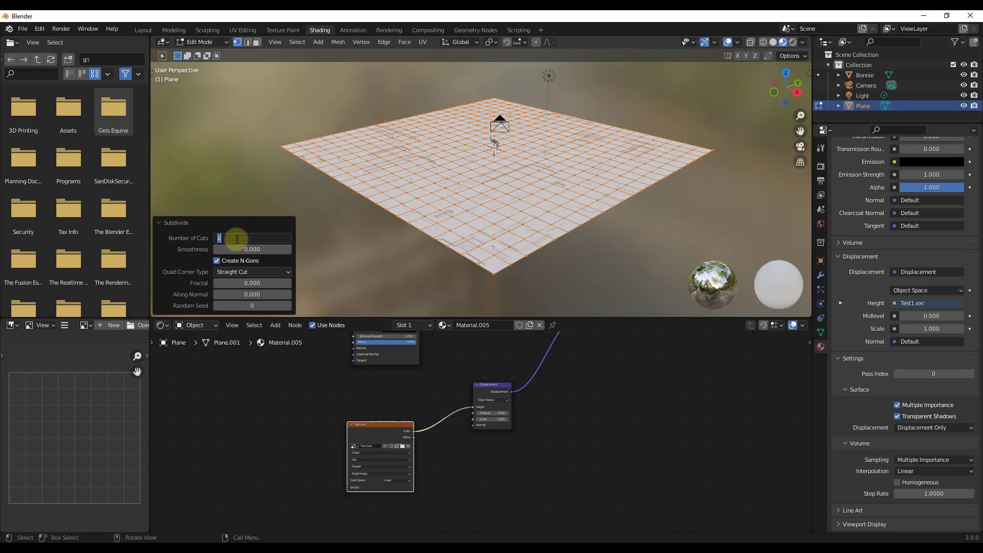
pyautogui.write('10')
pyautogui.press('Return')
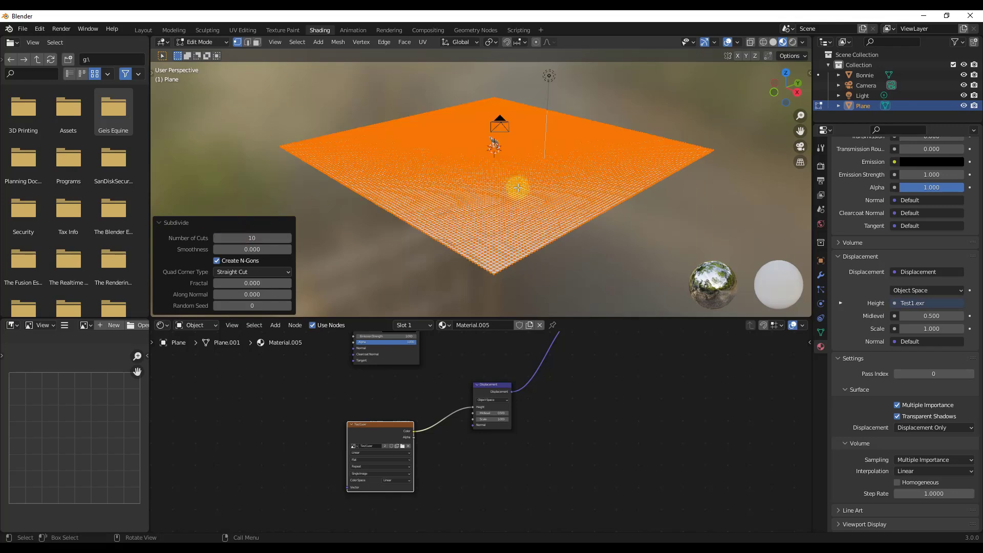
pyautogui.press('Tab')
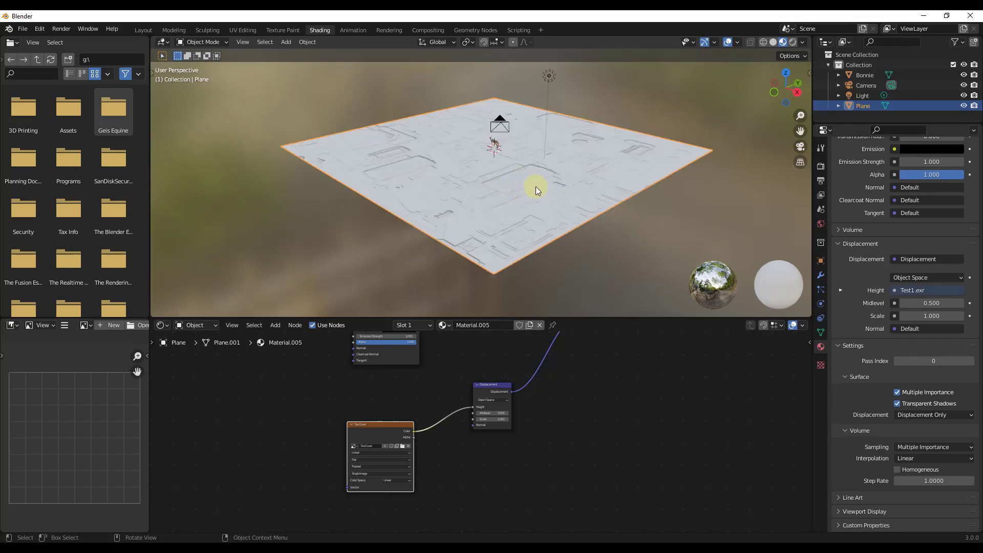
# - Show the viewport in rendered shading, examine the displaced shapes up close, and leave the plane selected
pyautogui.moveTo(546, 186); pyautogui.dragTo(499, 165, button='middle')
pyautogui.scroll(6, 500, 165)
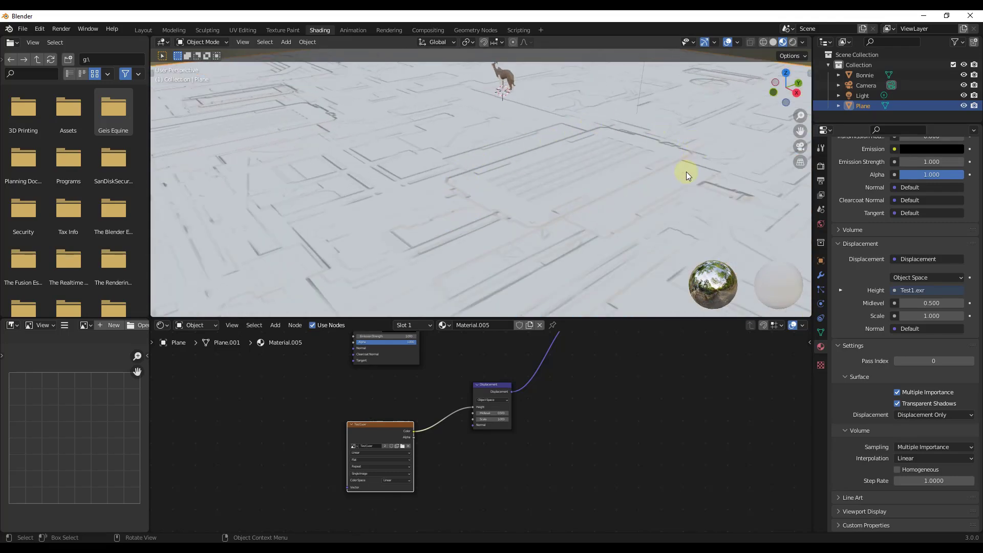
pyautogui.scroll(-6, 480, 171)
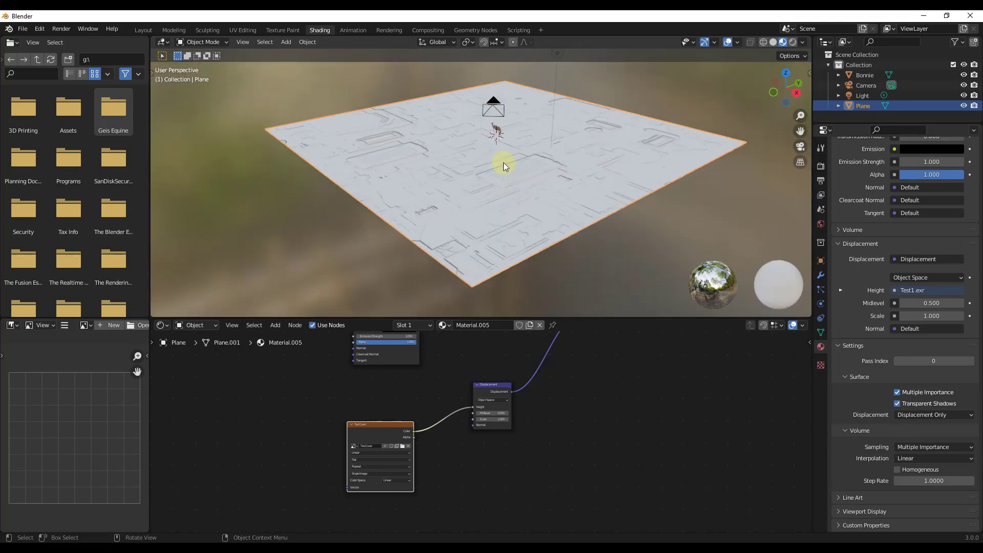
pyautogui.click(792, 43)
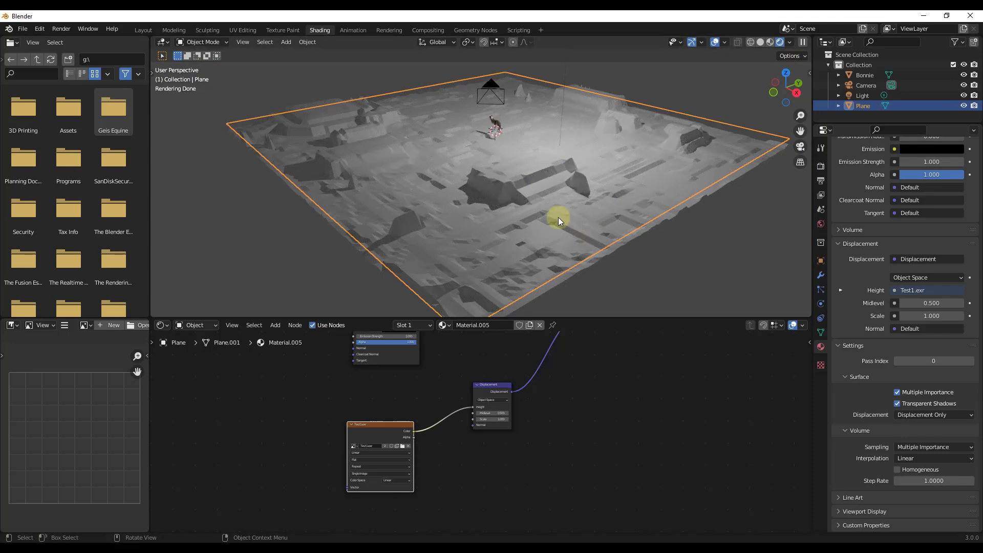
pyautogui.scroll(4, 530, 182)
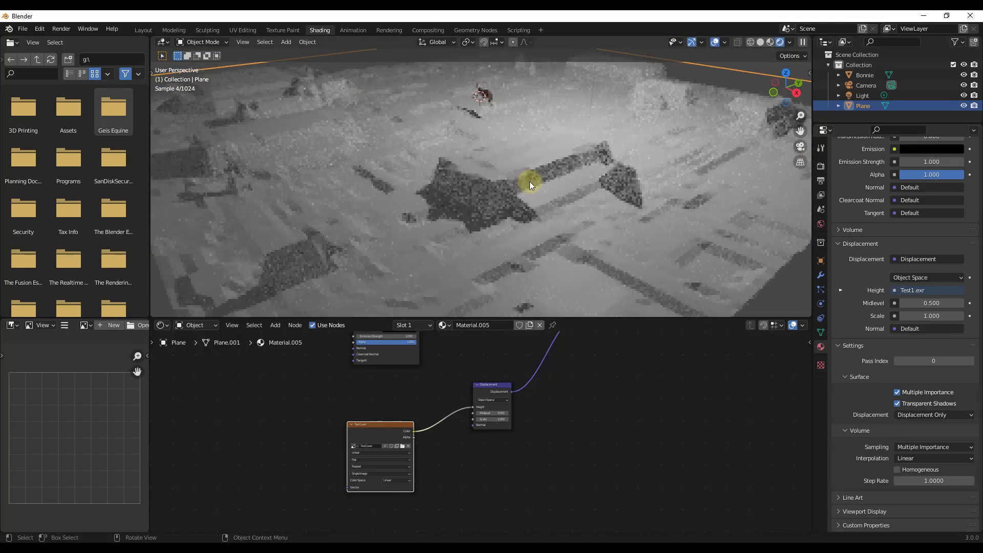
pyautogui.scroll(3, 532, 186)
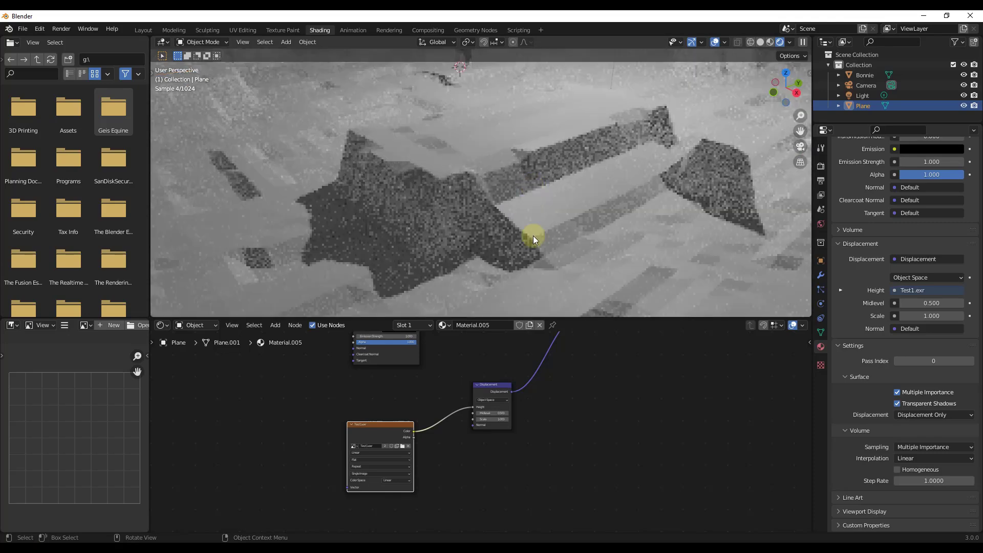
pyautogui.click(494, 188)
pyautogui.scroll(-5, 521, 194)
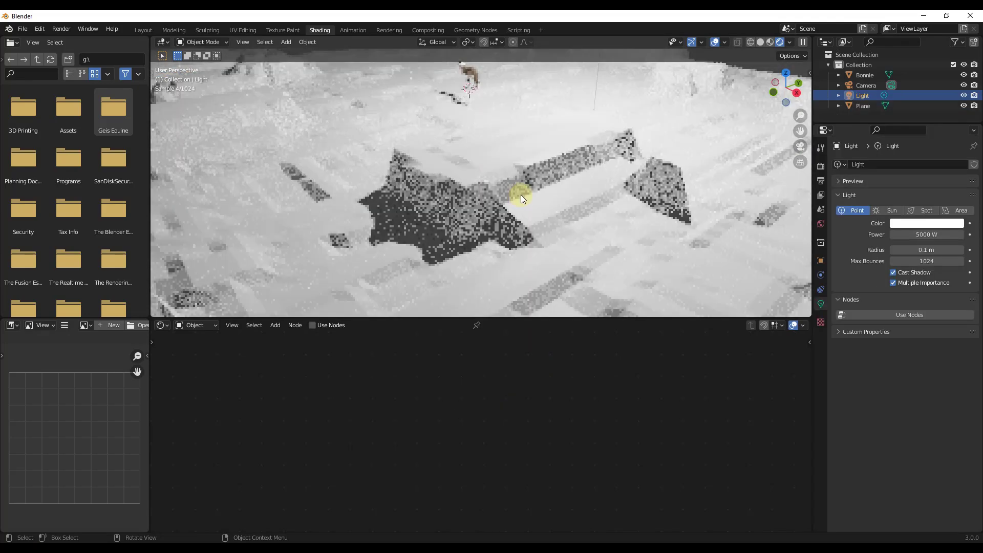
pyautogui.click(533, 194)
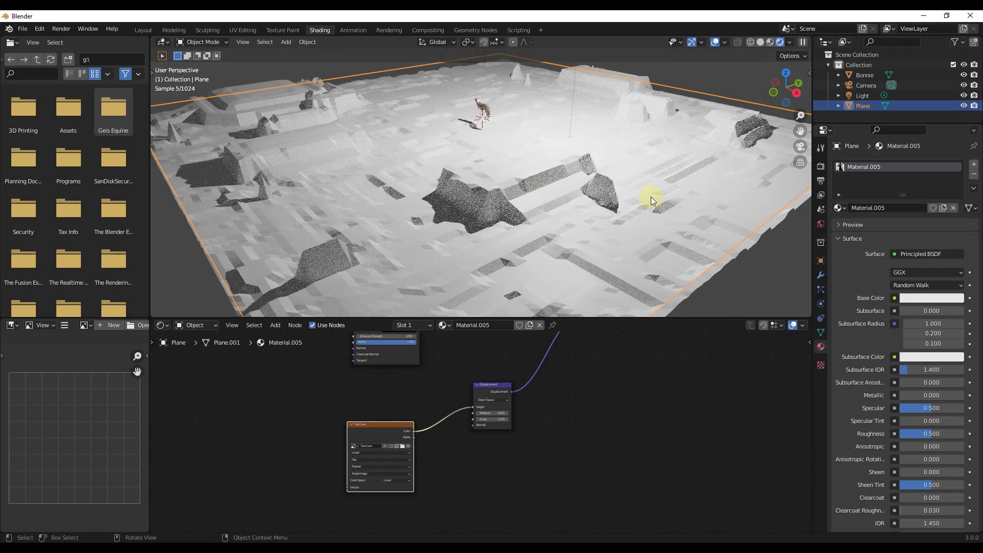
# - Add a Subdivision Surface modifier to the plane, set to Simple with Adaptive Subdivision enabled
pyautogui.click(821, 275)
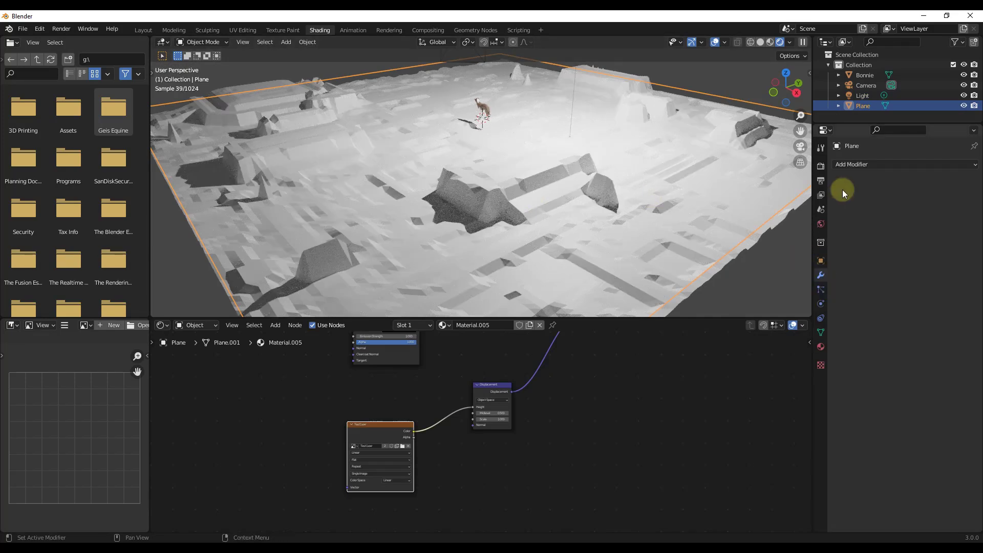
pyautogui.click(857, 165)
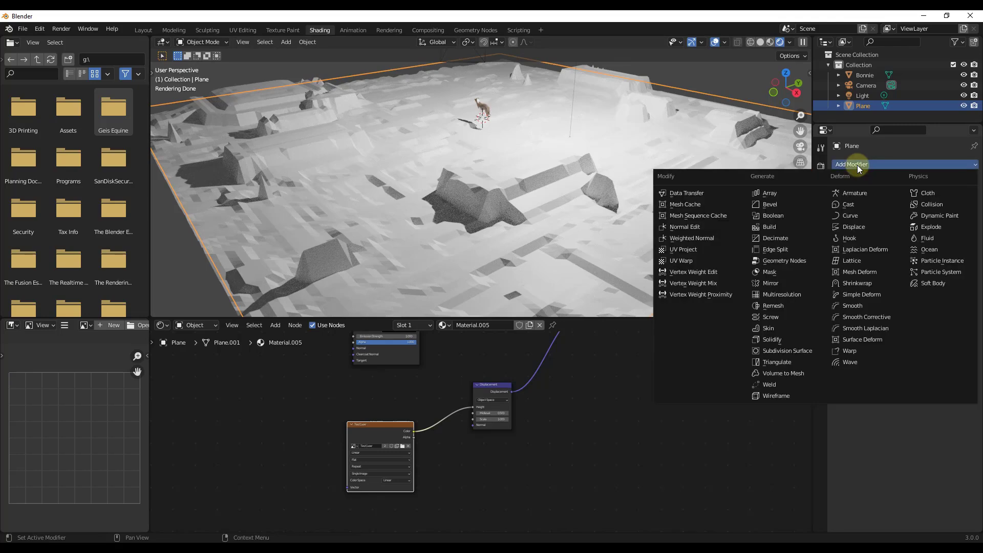
pyautogui.click(782, 351)
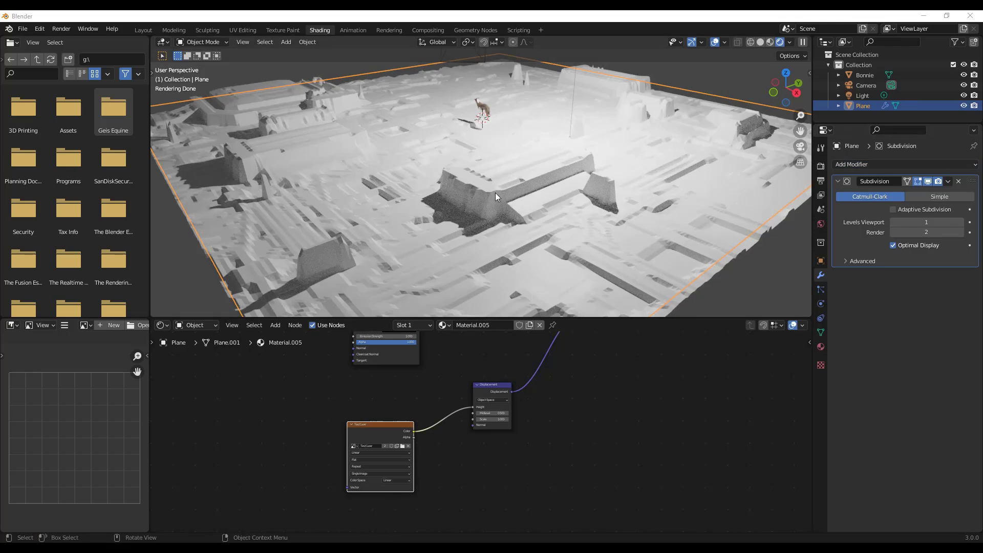
pyautogui.click(936, 199)
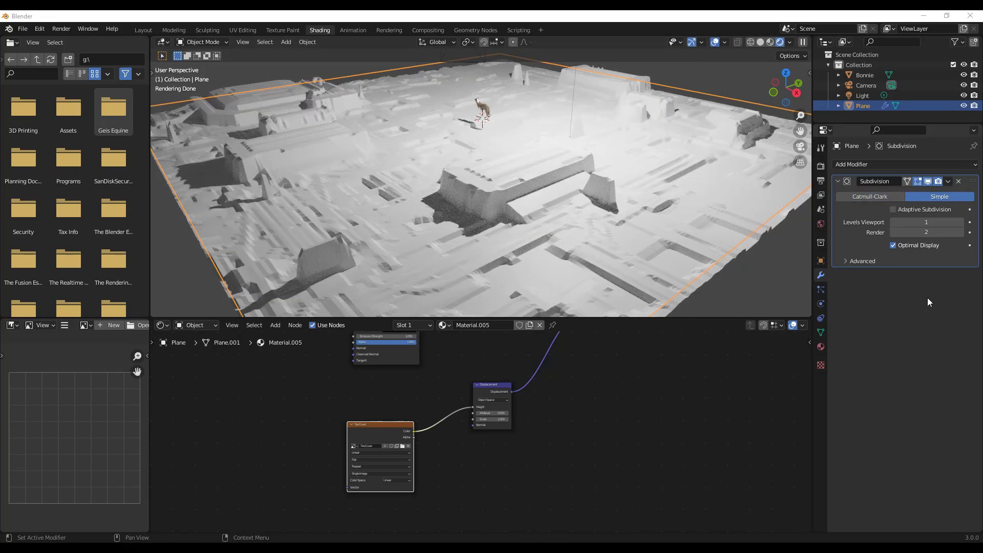
pyautogui.click(893, 210)
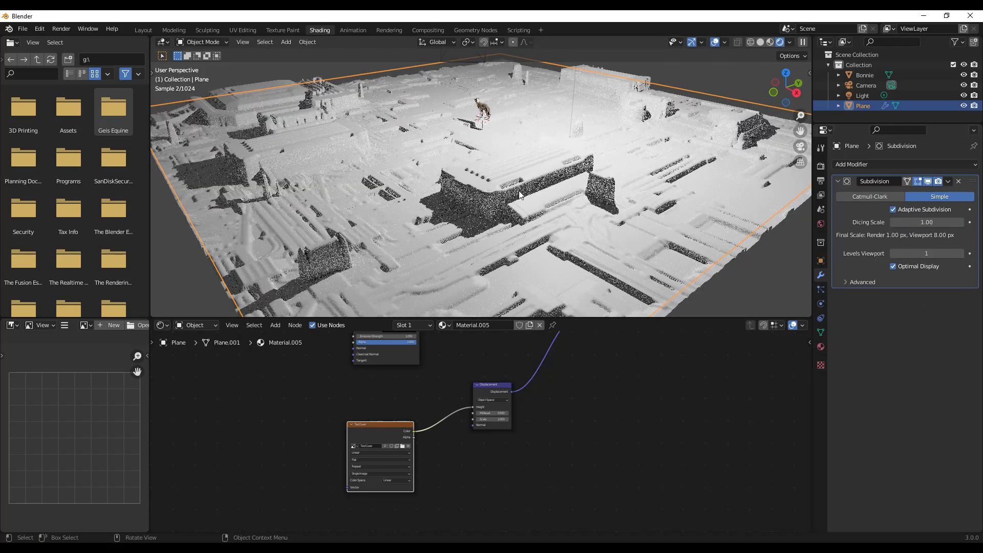
# - Enable denoising for Cycles viewport sampling and inspect the displaced details of the plane up close
pyautogui.scroll(5, 503, 201)
pyautogui.scroll(4, 504, 201)
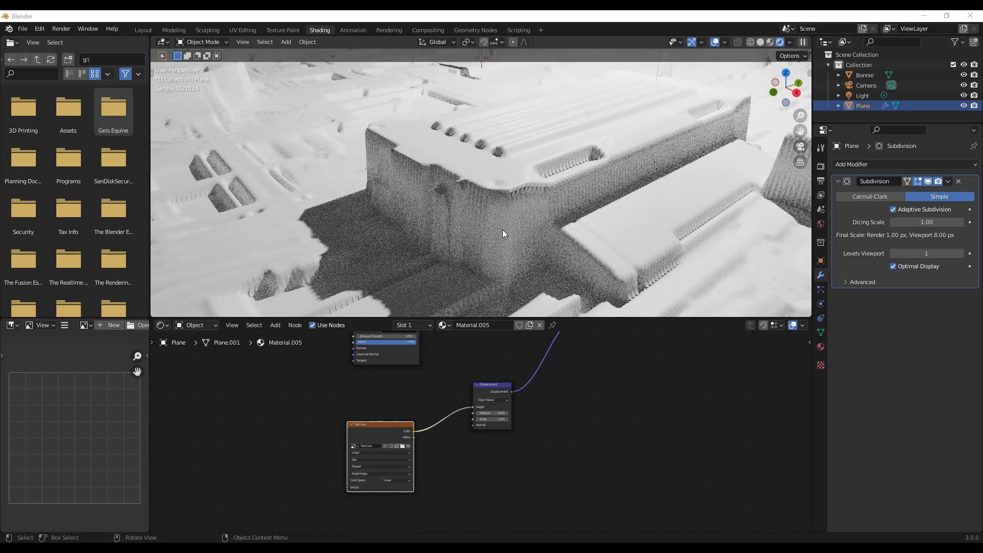
pyautogui.scroll(-2, 503, 230)
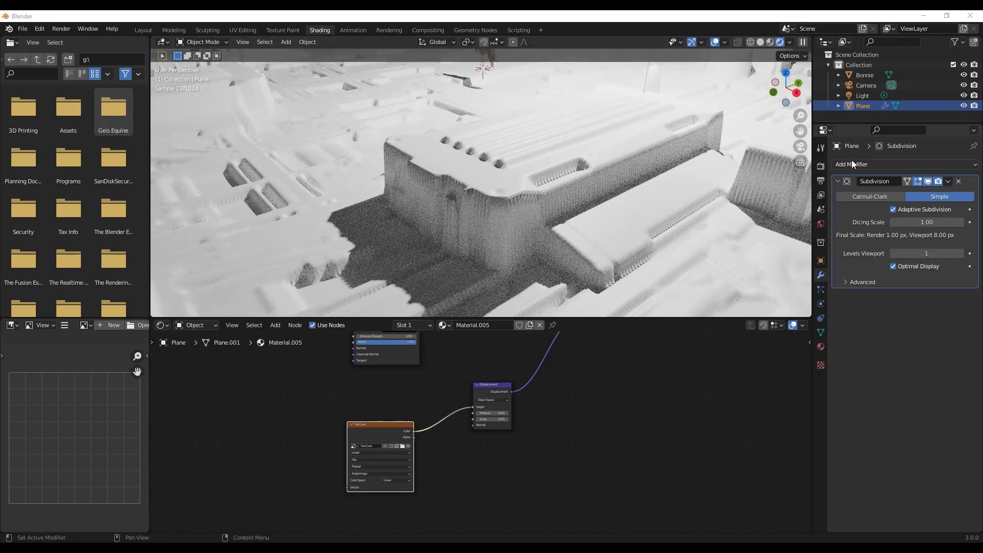
pyautogui.click(820, 167)
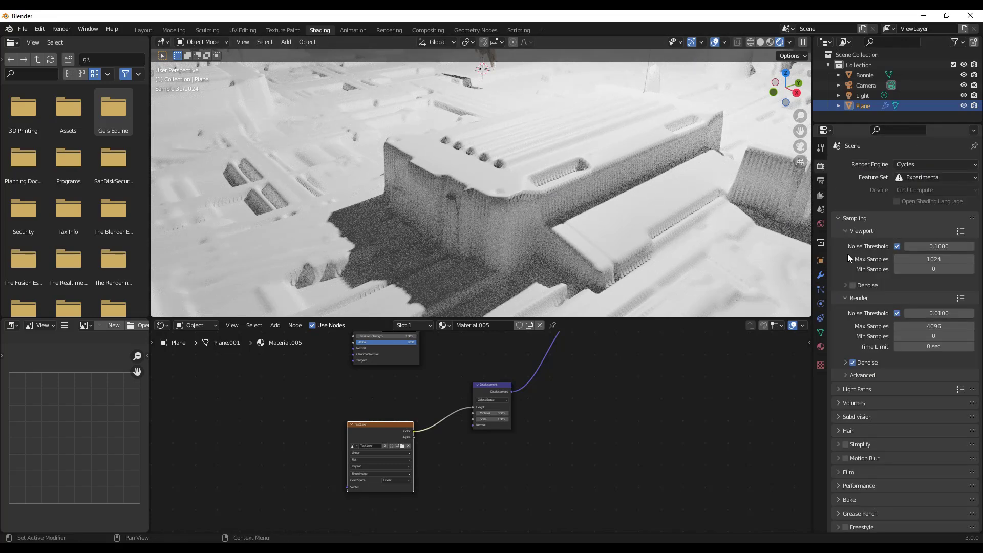
pyautogui.click(851, 285)
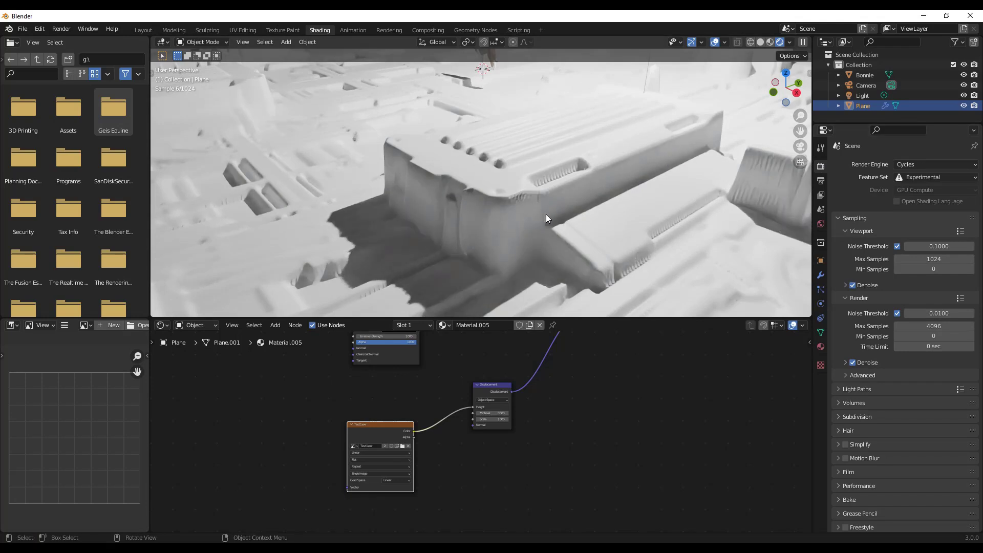
pyautogui.moveTo(550, 213); pyautogui.dragTo(530, 213, button='middle')
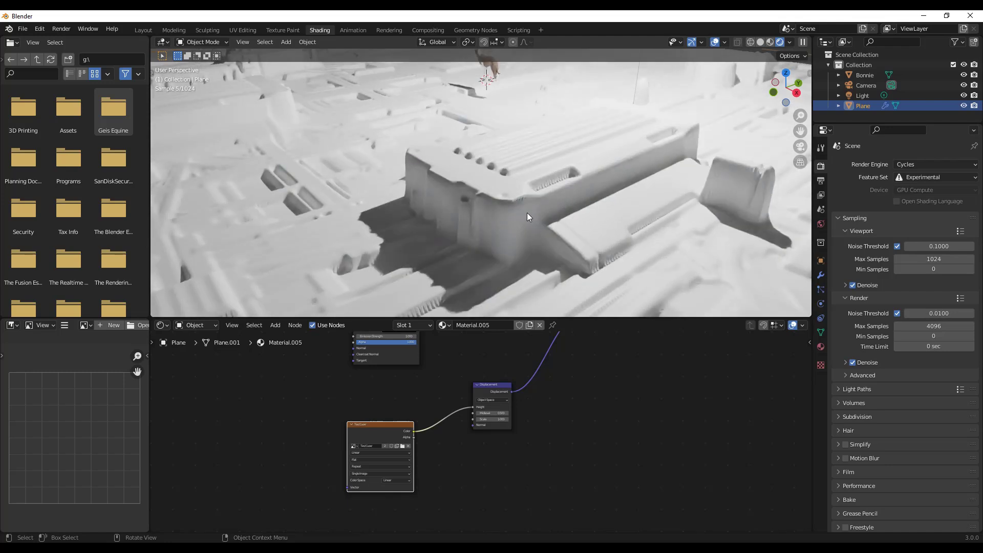
pyautogui.moveTo(522, 210); pyautogui.dragTo(522, 201, button='middle')
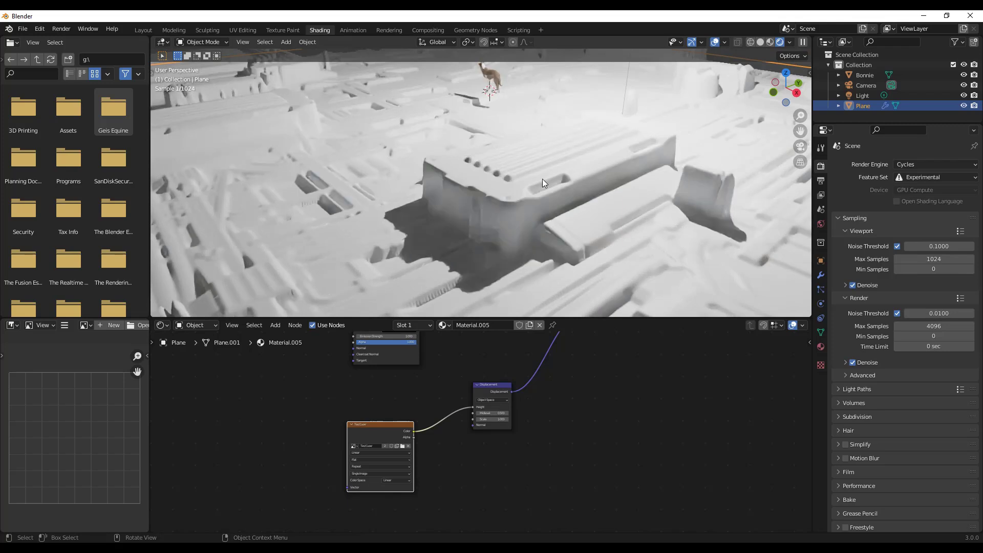